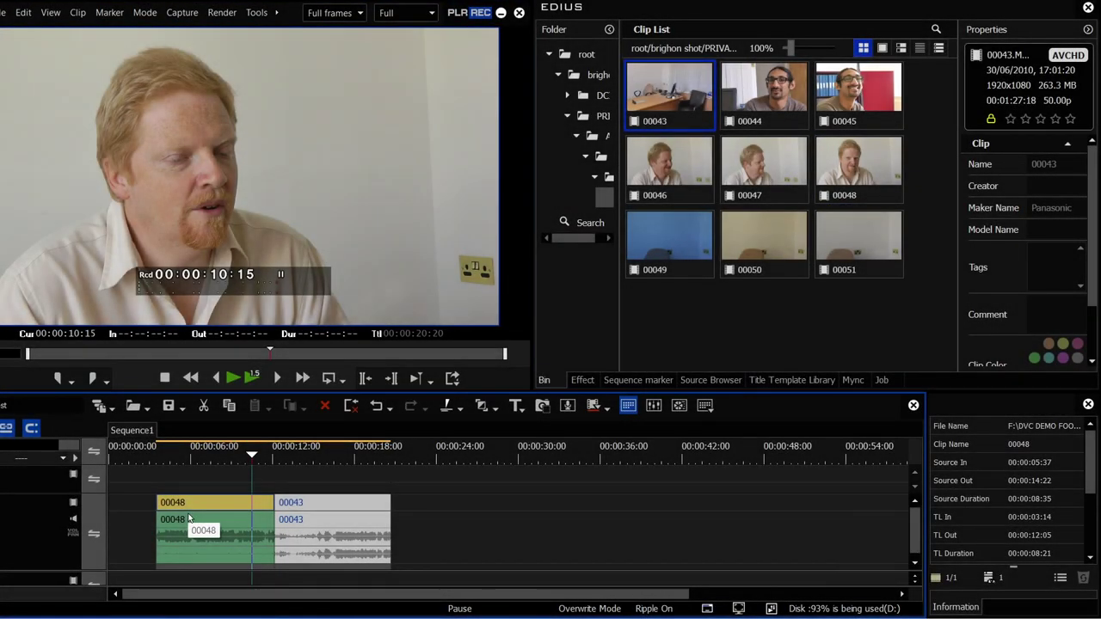
Step: Apply the Primary Color Correction video filter to clip 00048
click(178, 478)
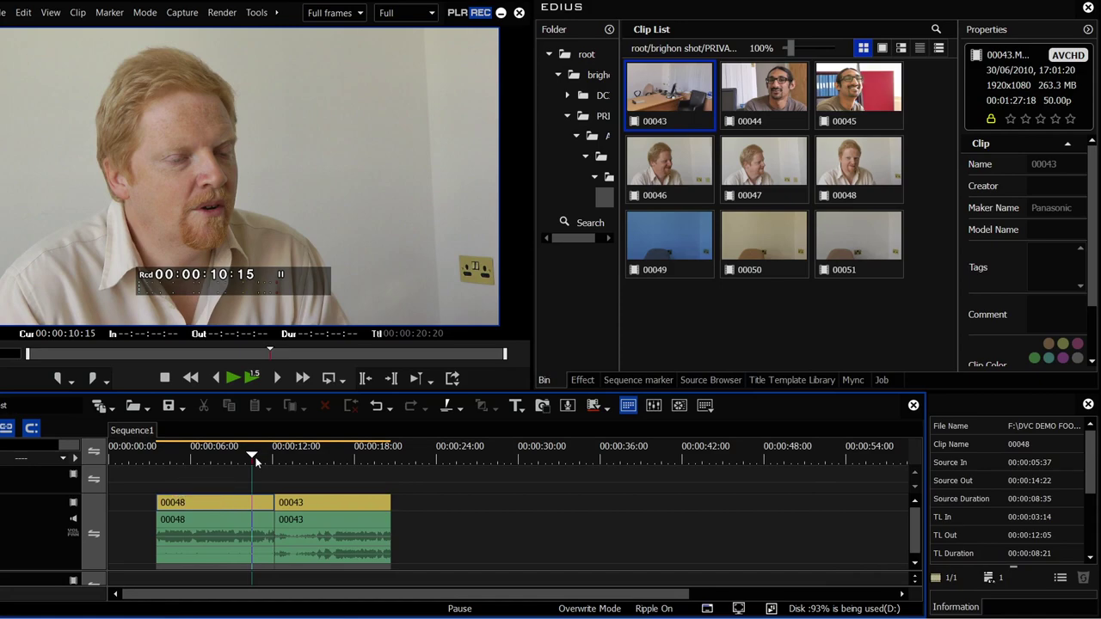
click(226, 456)
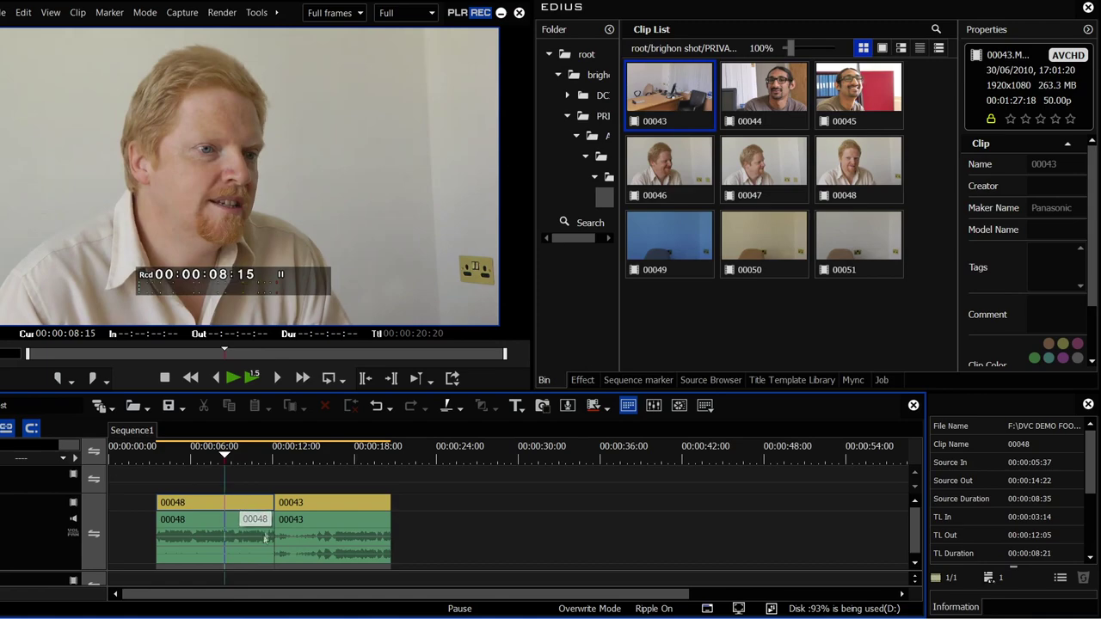
click(197, 504)
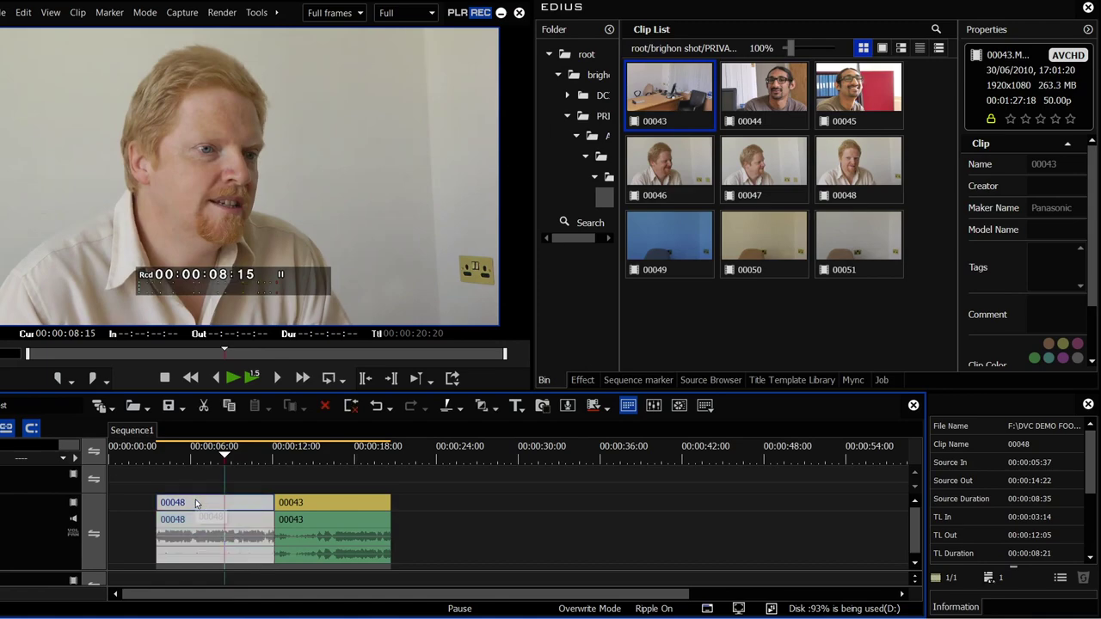
click(588, 379)
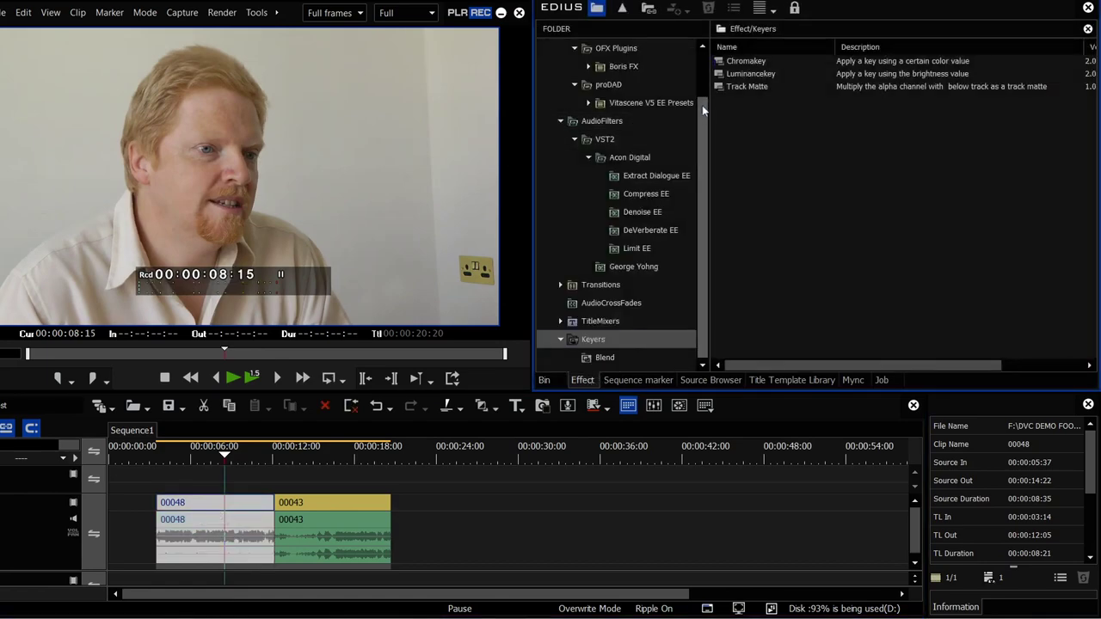
scroll(702, 105, up, 2)
click(624, 84)
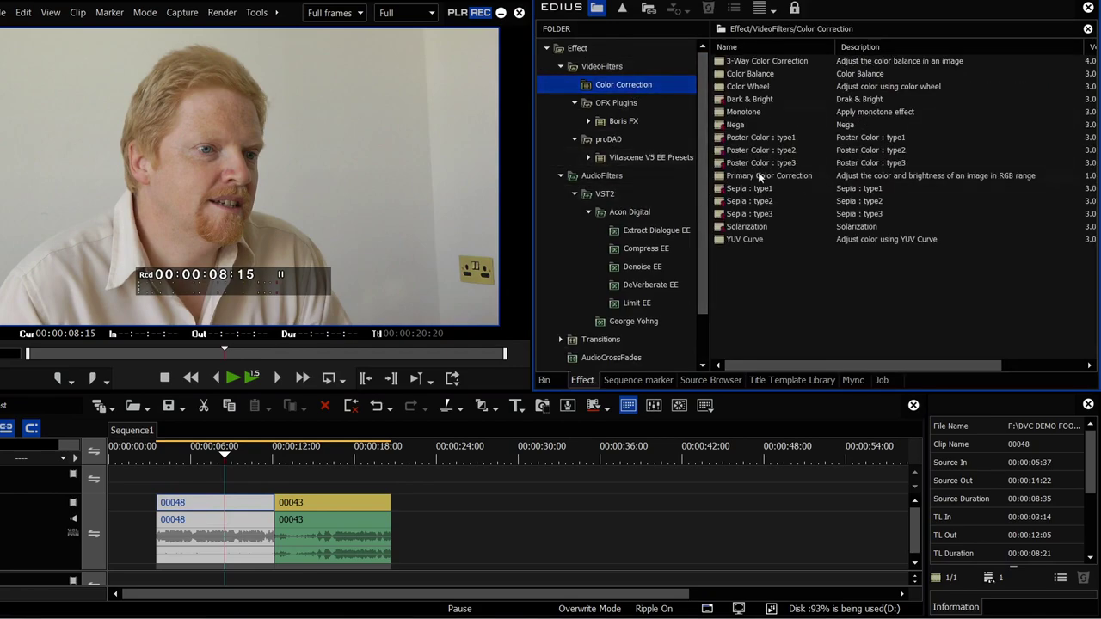
drag(760, 176, 1002, 559)
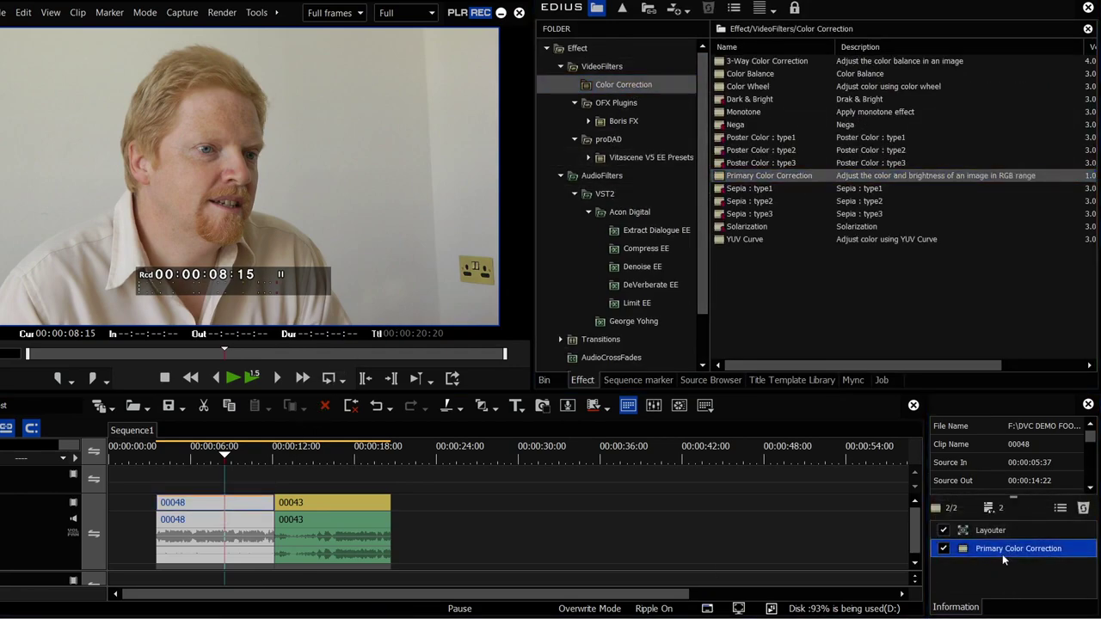
Step: Adjust clip 00048's Primary Color Correction by lowering the curve's darks, raising its midtones and cooling the color temperature slightly
double_click(1003, 555)
scroll(850, 233, down, 3)
drag(677, 474, 680, 492)
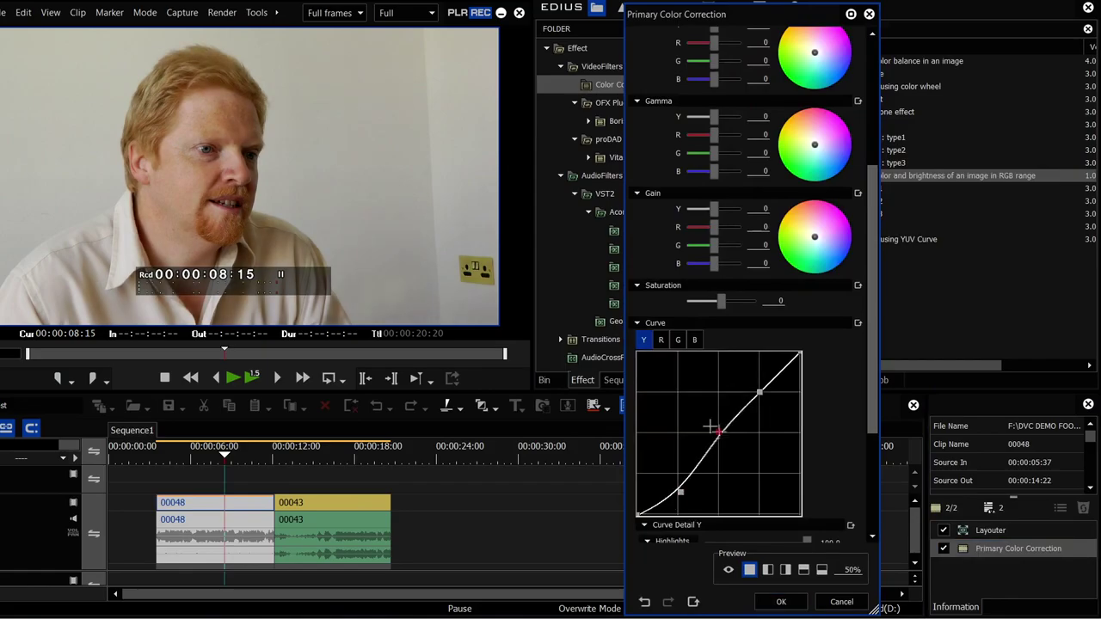
drag(719, 432, 708, 418)
scroll(850, 211, up, 3)
drag(725, 77, 717, 76)
click(781, 601)
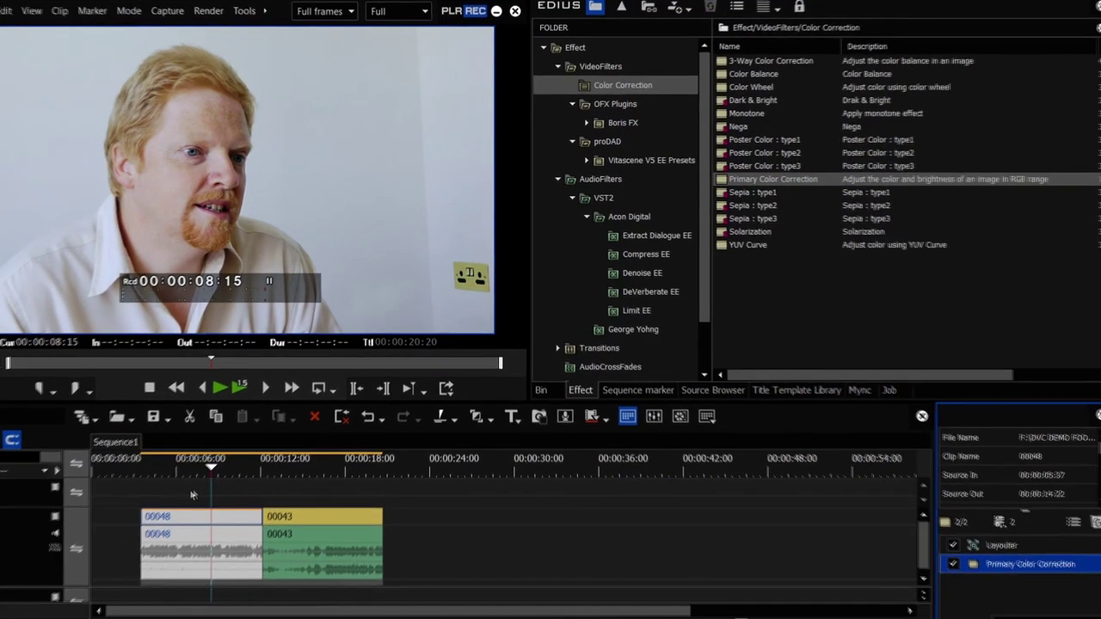
Step: Add an adjustment clip on track 2V and fit its start and end to clip 00048
right_click(204, 477)
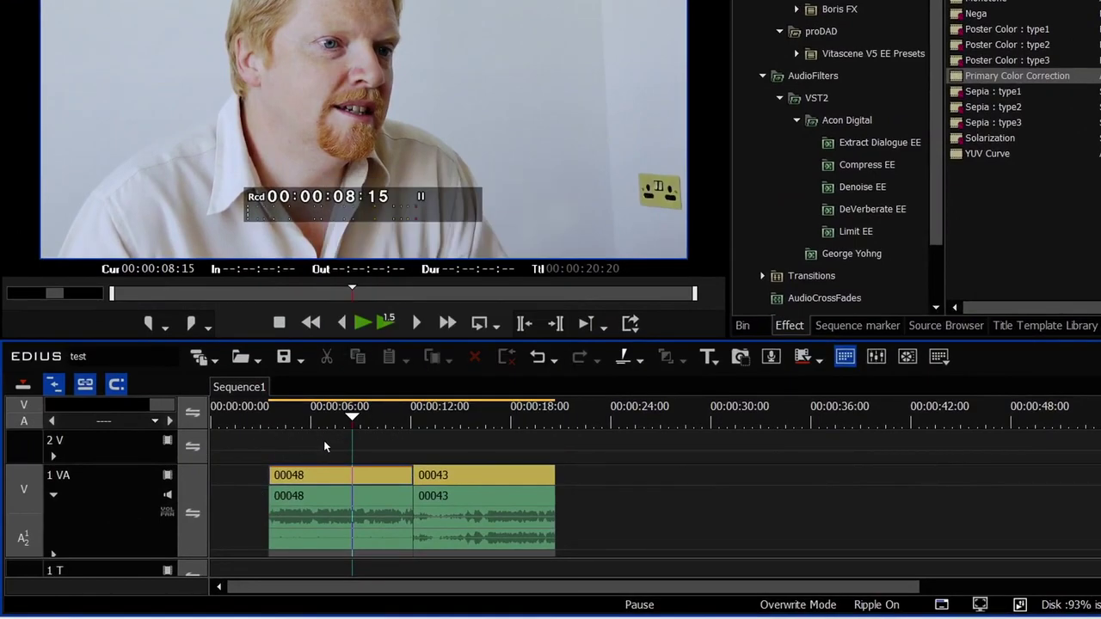
right_click(323, 441)
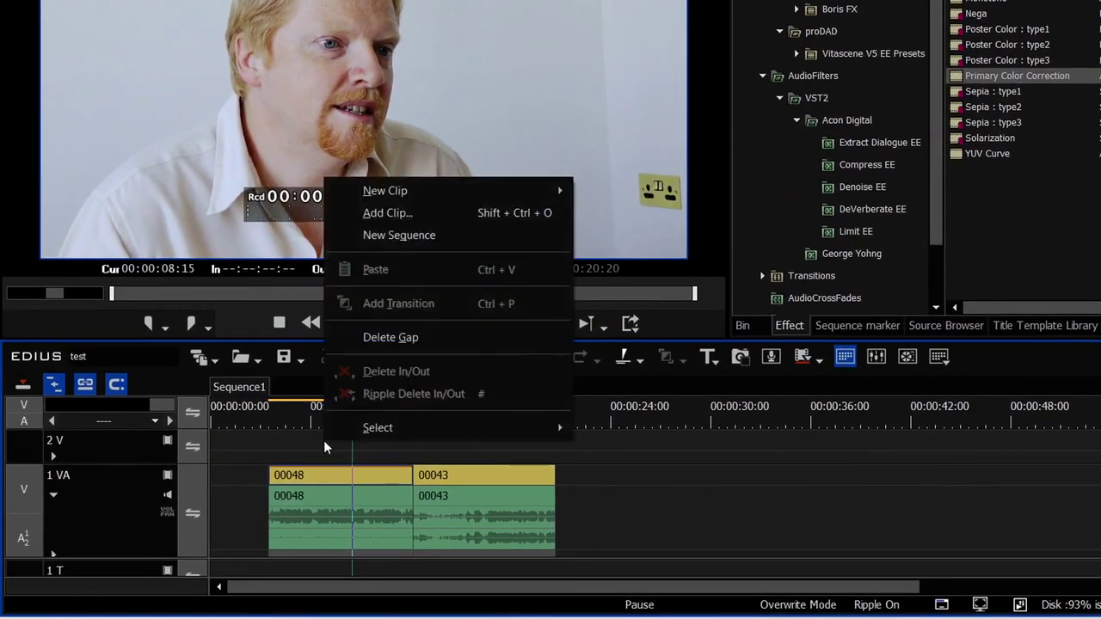
mouse_move(427, 190)
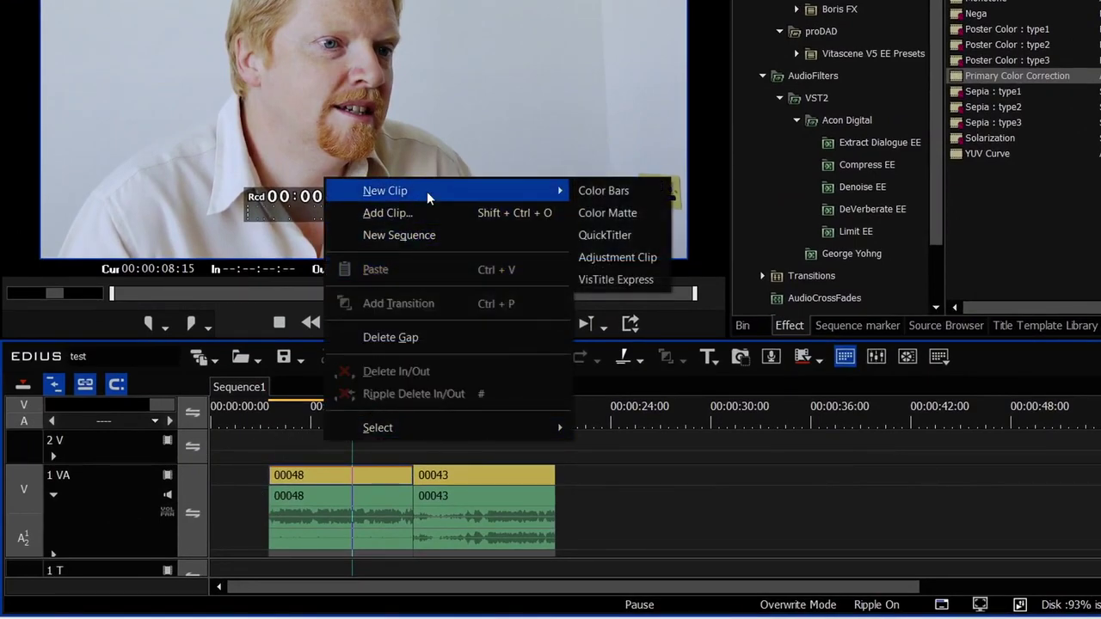
click(618, 258)
drag(356, 447, 294, 449)
drag(350, 440, 413, 441)
Step: Set in and out points around clip 00043 and add a second adjustment clip above it on 2V
click(464, 475)
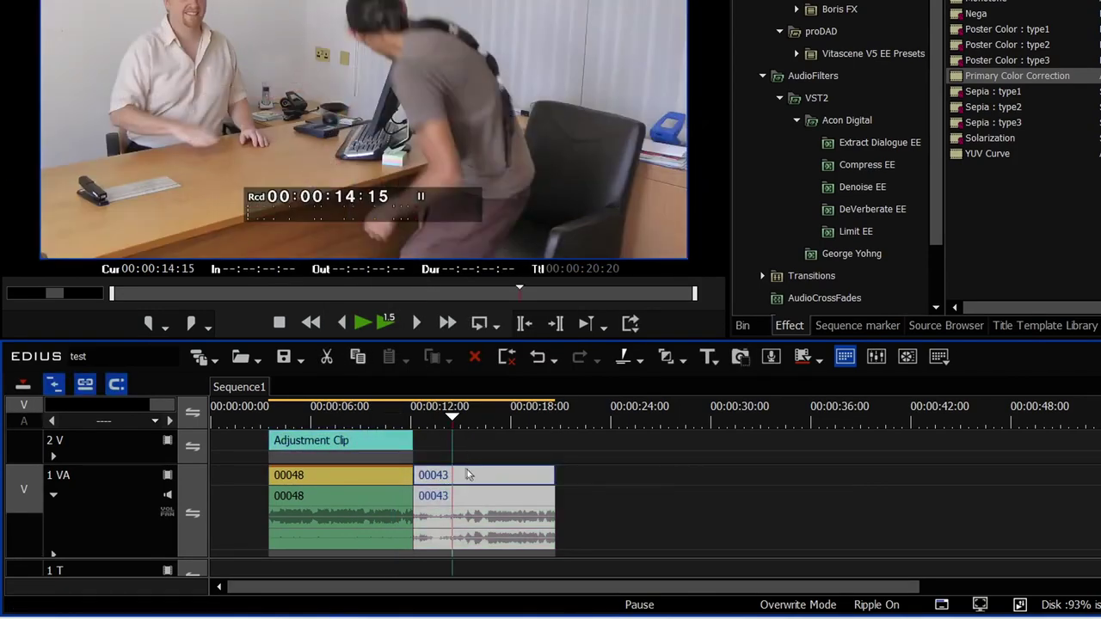
key(z)
right_click(497, 446)
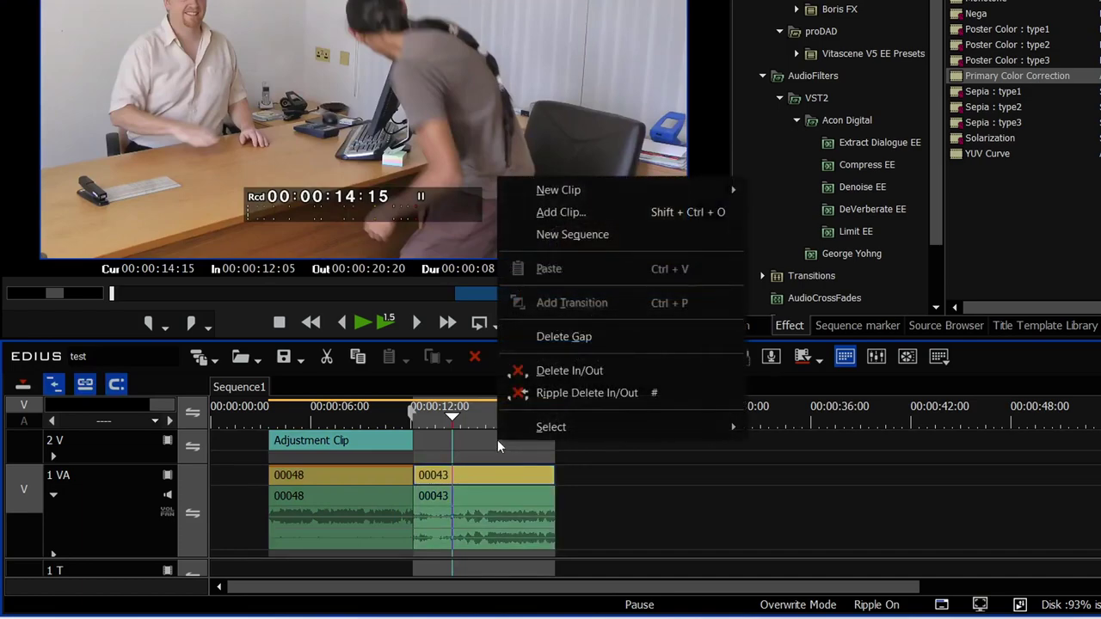
mouse_move(645, 187)
click(790, 257)
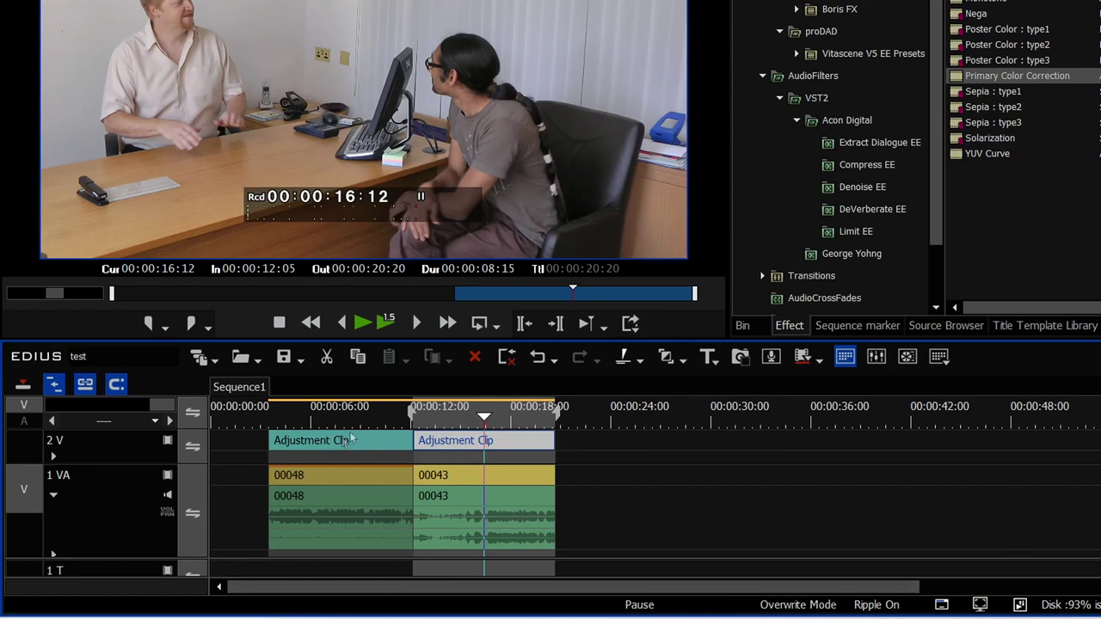
Step: Apply Primary Color Correction to the adjustment clip above 00048 and strongly lift the Y curve's midtones for an exaggerated bright look
drag(339, 426, 334, 422)
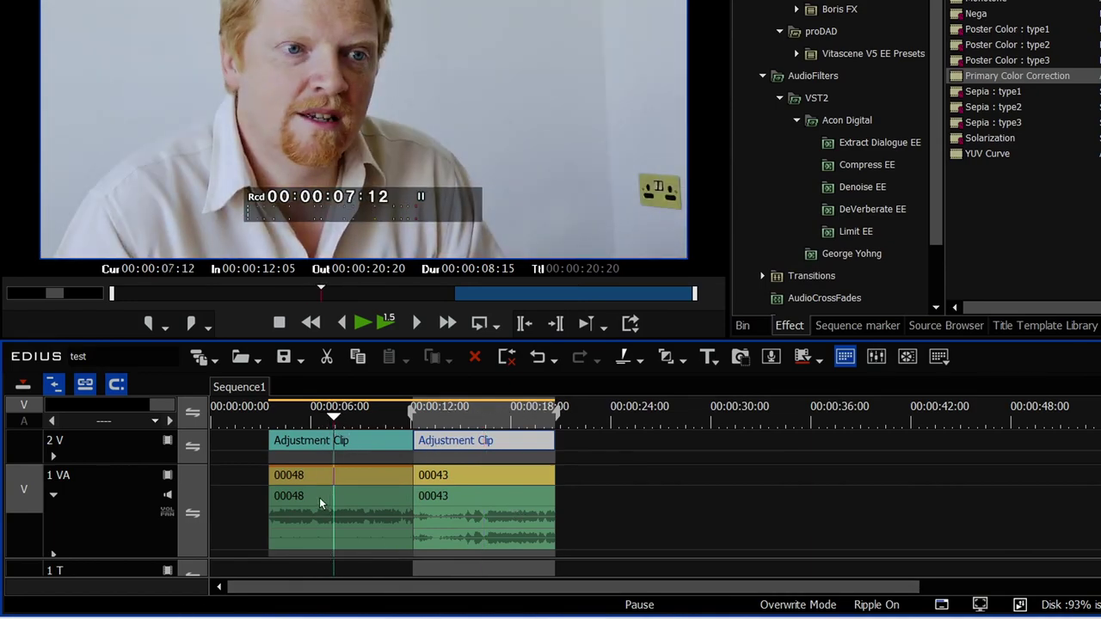
drag(959, 77, 311, 440)
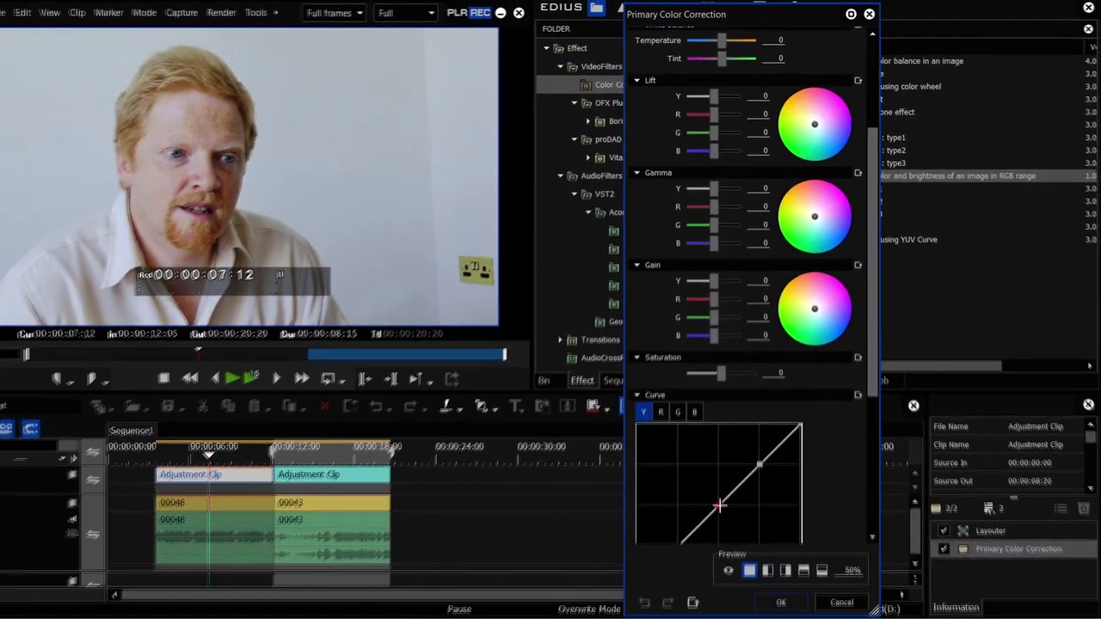
drag(719, 506, 688, 481)
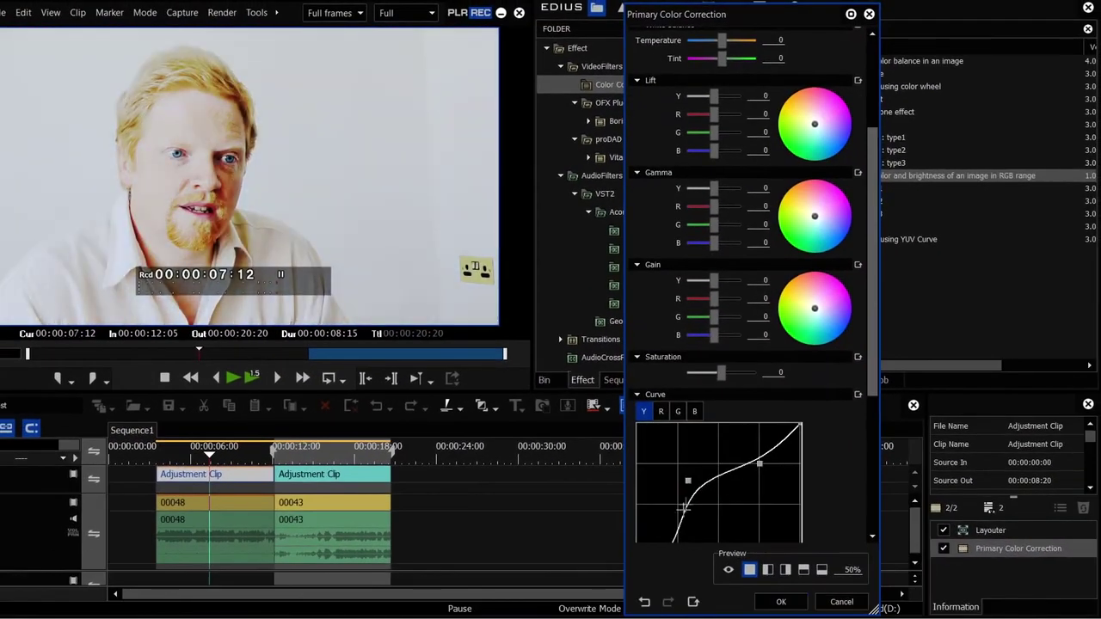
drag(760, 463, 764, 477)
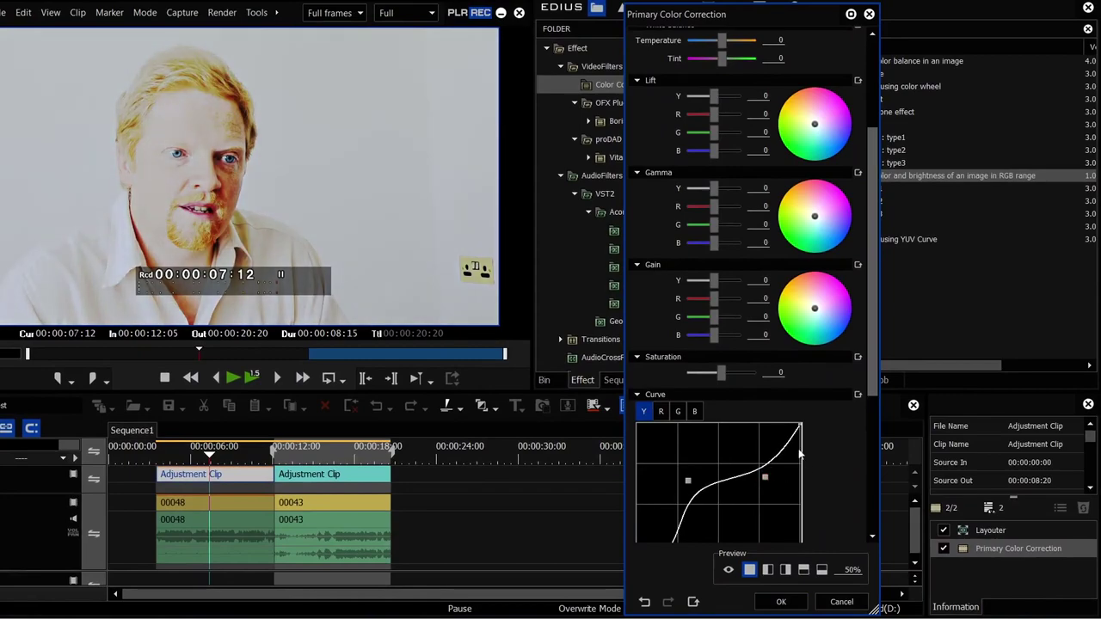
click(771, 605)
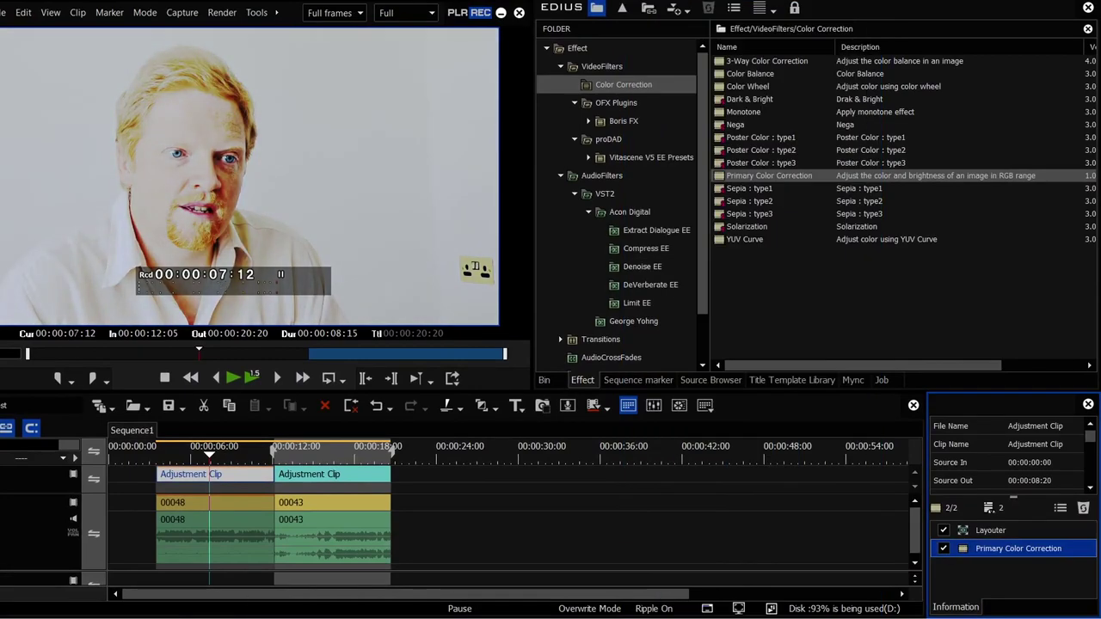
Step: Turn off the Primary Color Correction filter on clip 00048 itself and remove it from the clip
click(217, 508)
click(216, 475)
click(217, 489)
click(217, 502)
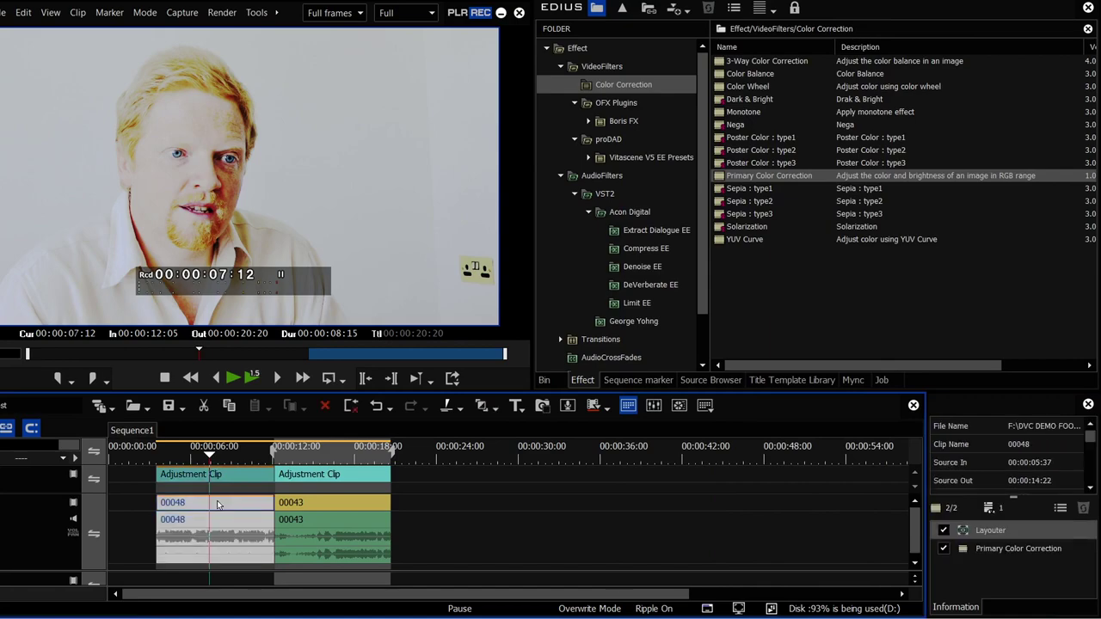
click(943, 548)
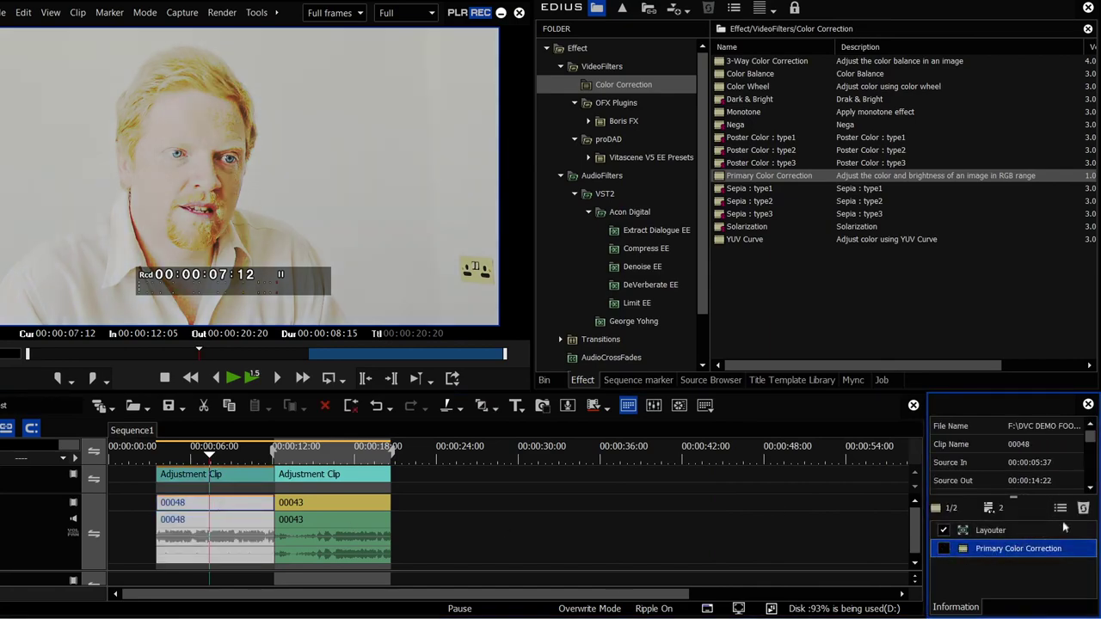
Step: Reset the curve in the adjustment clip's Primary Color Correction, gently raise the midtones and lower the darks
click(215, 474)
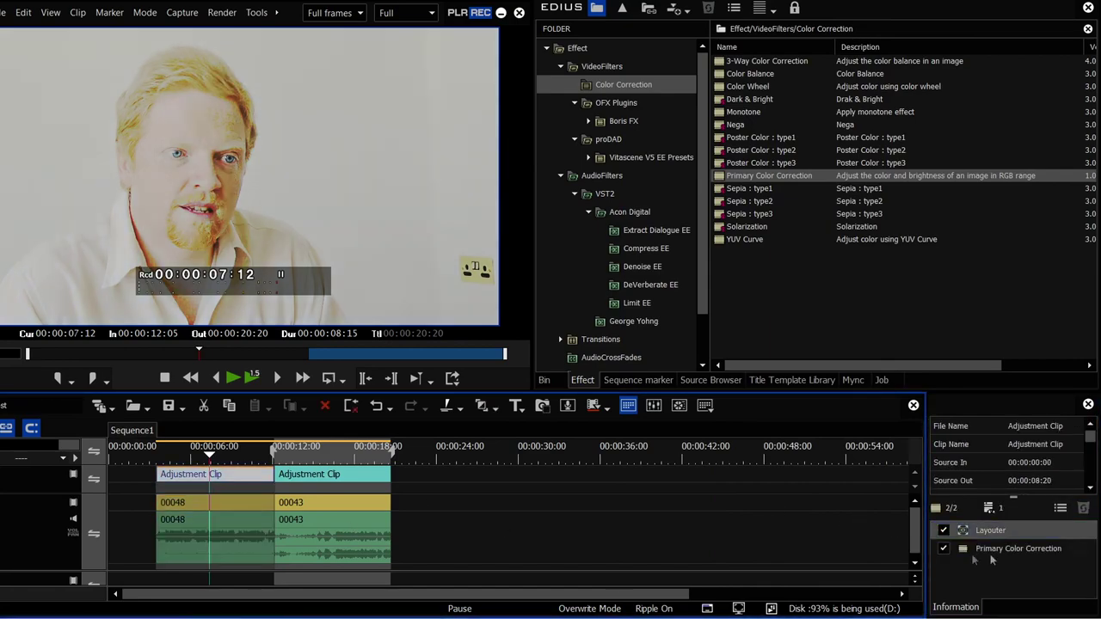
double_click(991, 552)
scroll(822, 240, down, 5)
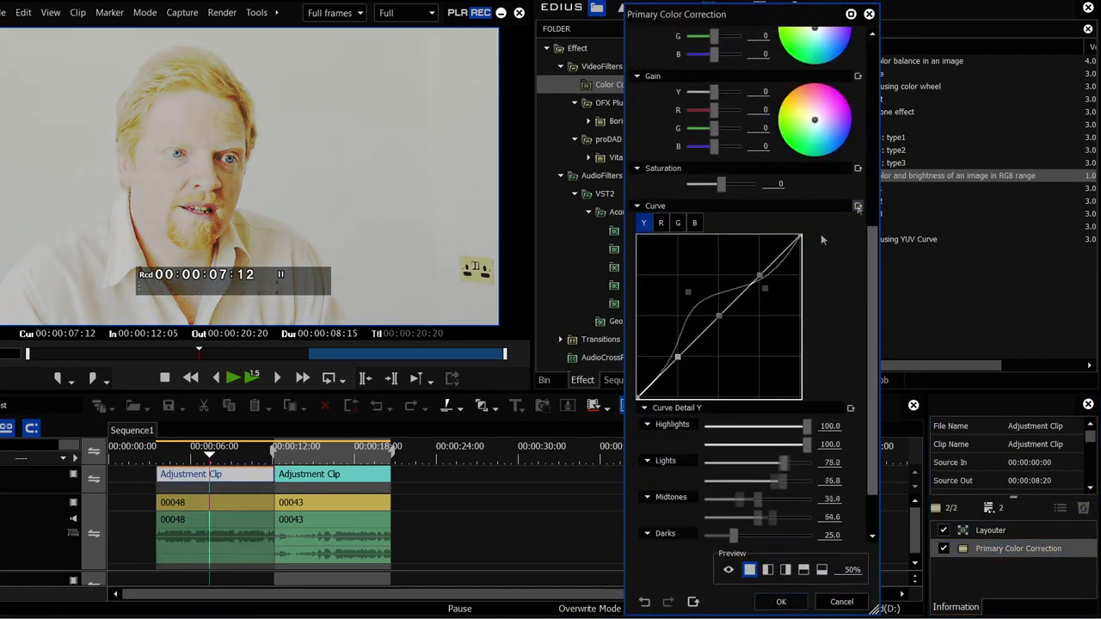
click(858, 205)
drag(716, 314, 702, 313)
drag(657, 381, 665, 384)
drag(871, 251, 870, 172)
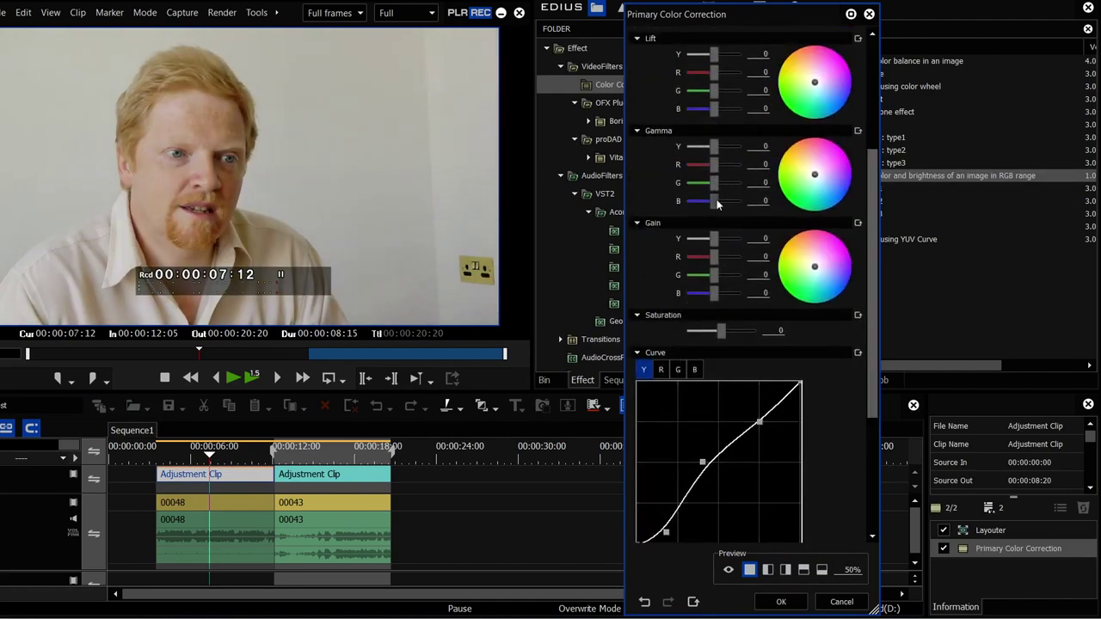
key(Return)
Step: Compare the filters on the adjustment clip and clips 00043 and 00048, and preview the picture under both adjustment clips
click(221, 476)
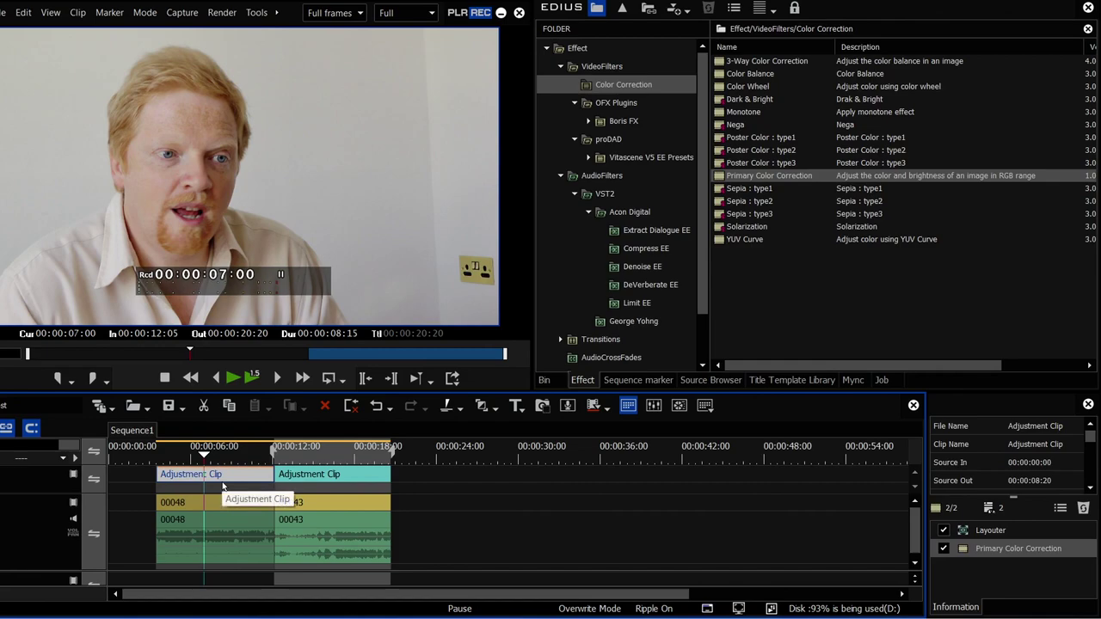
click(339, 501)
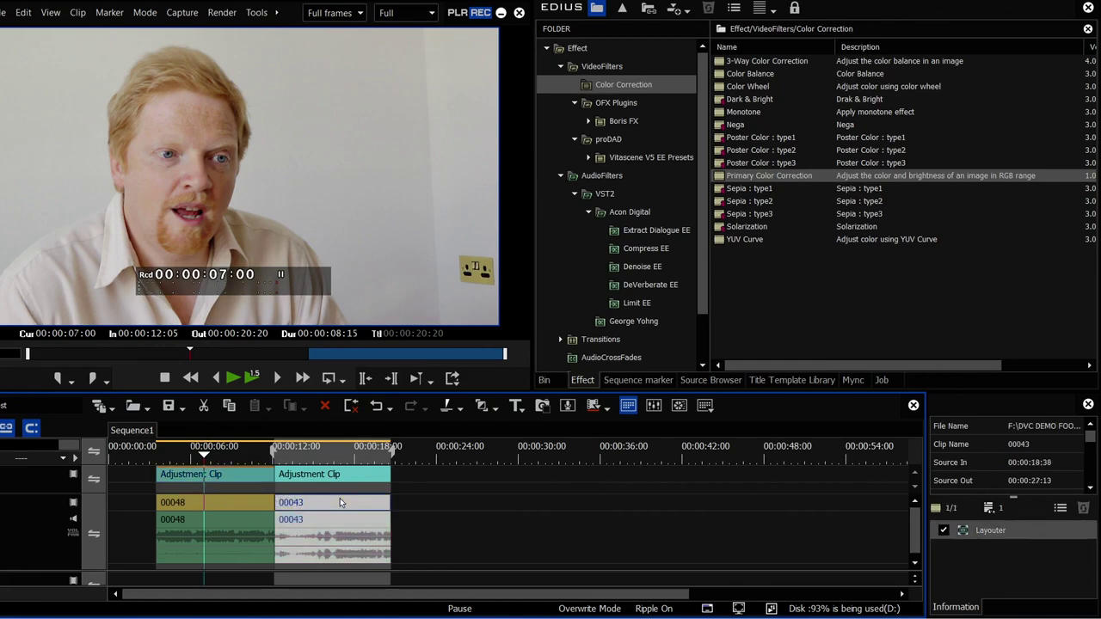
click(241, 503)
drag(324, 455, 251, 486)
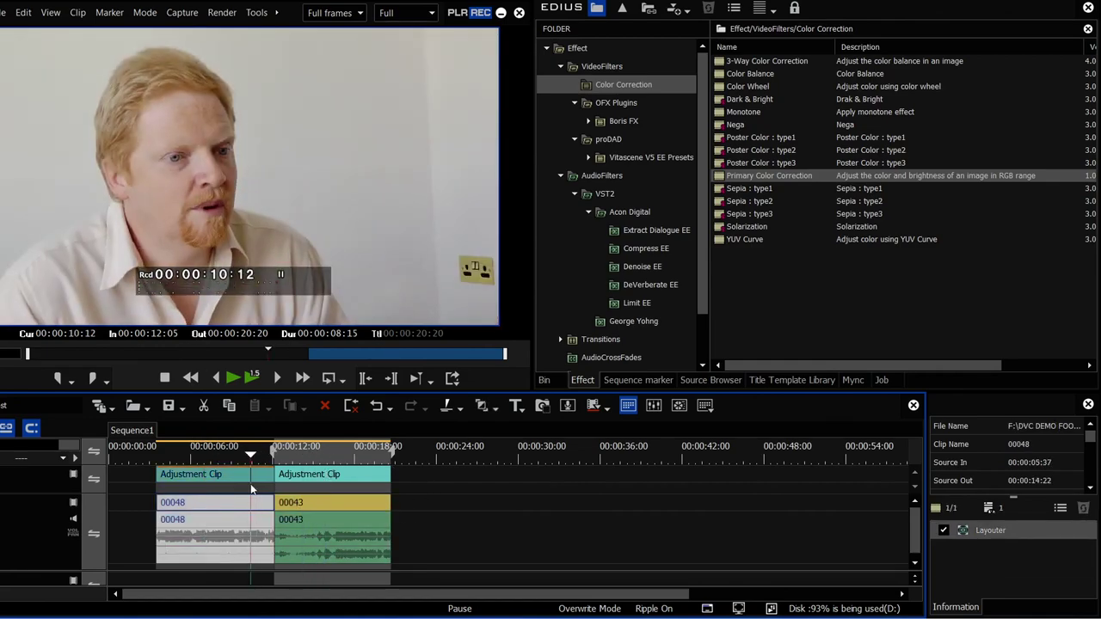
click(309, 483)
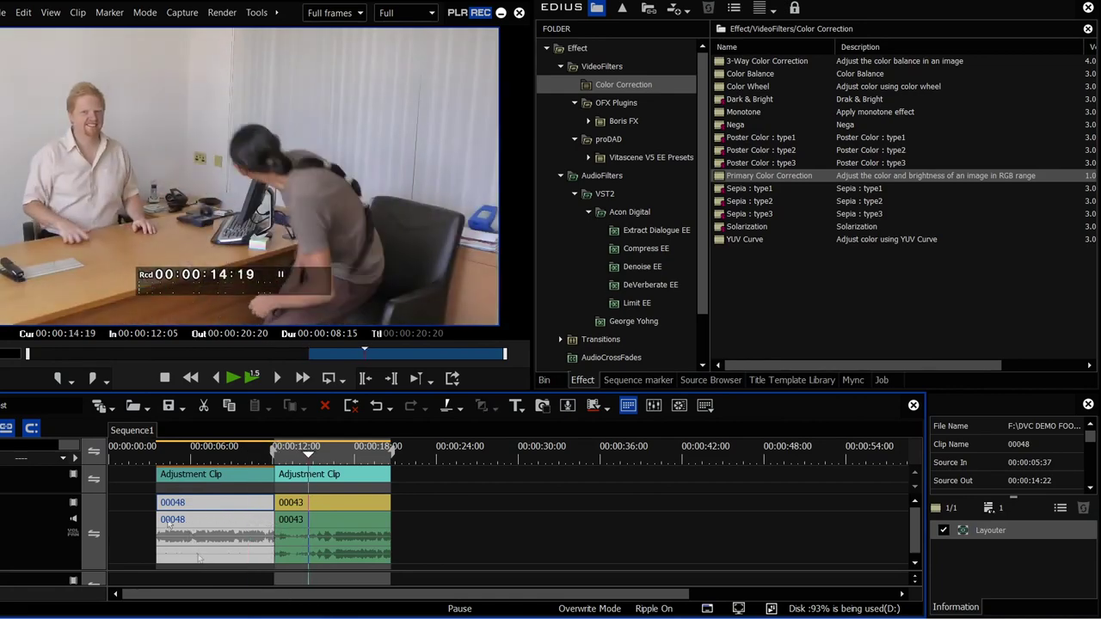
Step: Delete the adjustment clip above 00043 and extend the one above 00048 to the end of clip 00043
click(350, 476)
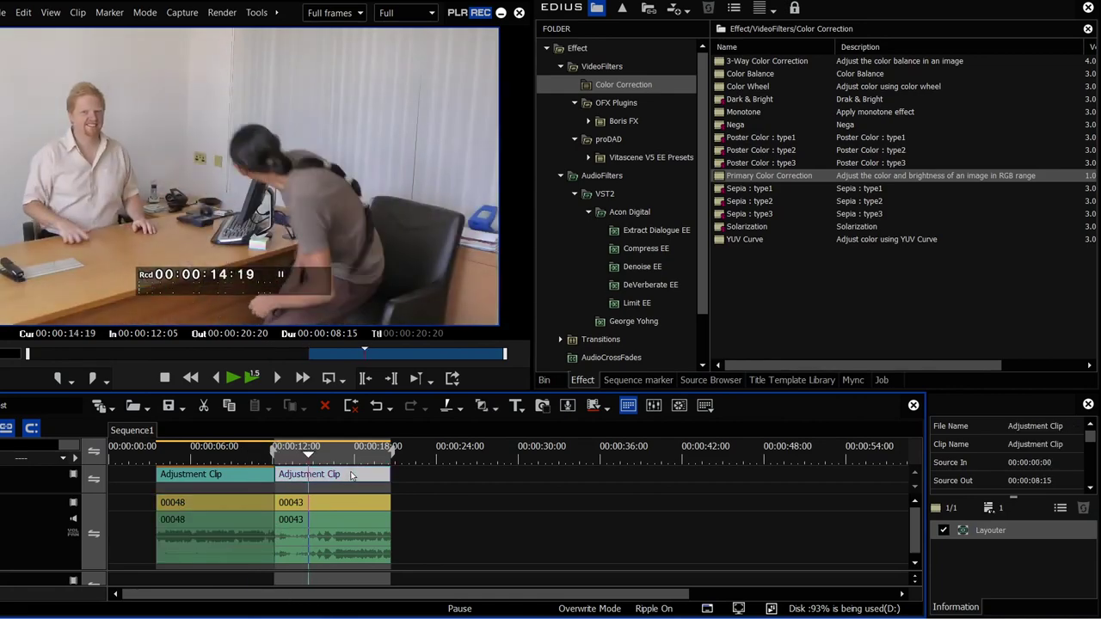
key(Delete)
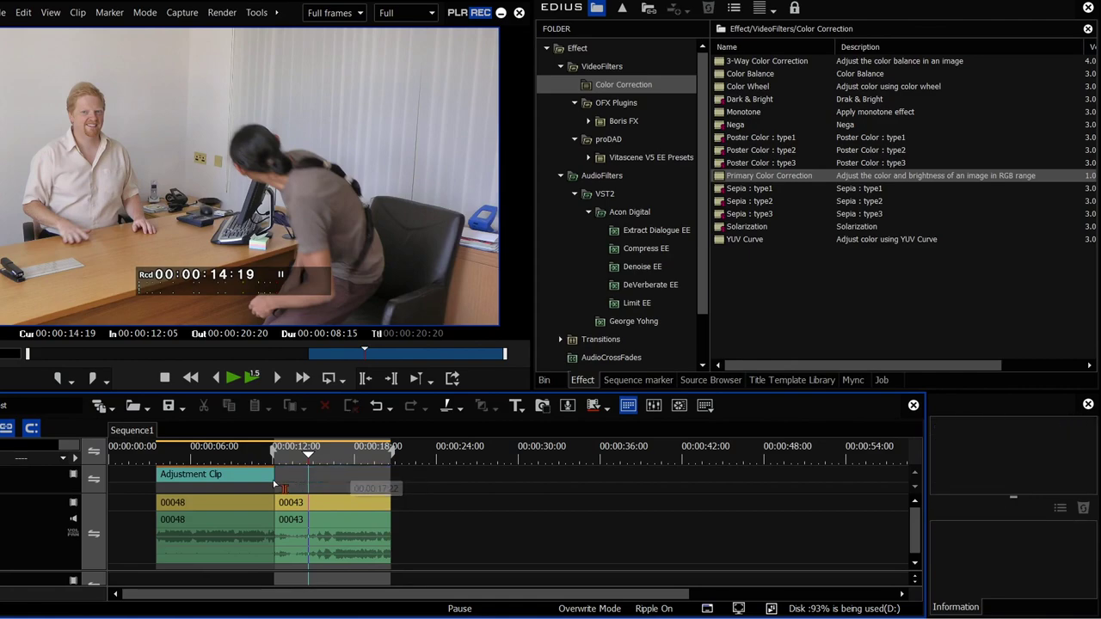
drag(272, 480, 390, 484)
drag(308, 455, 312, 489)
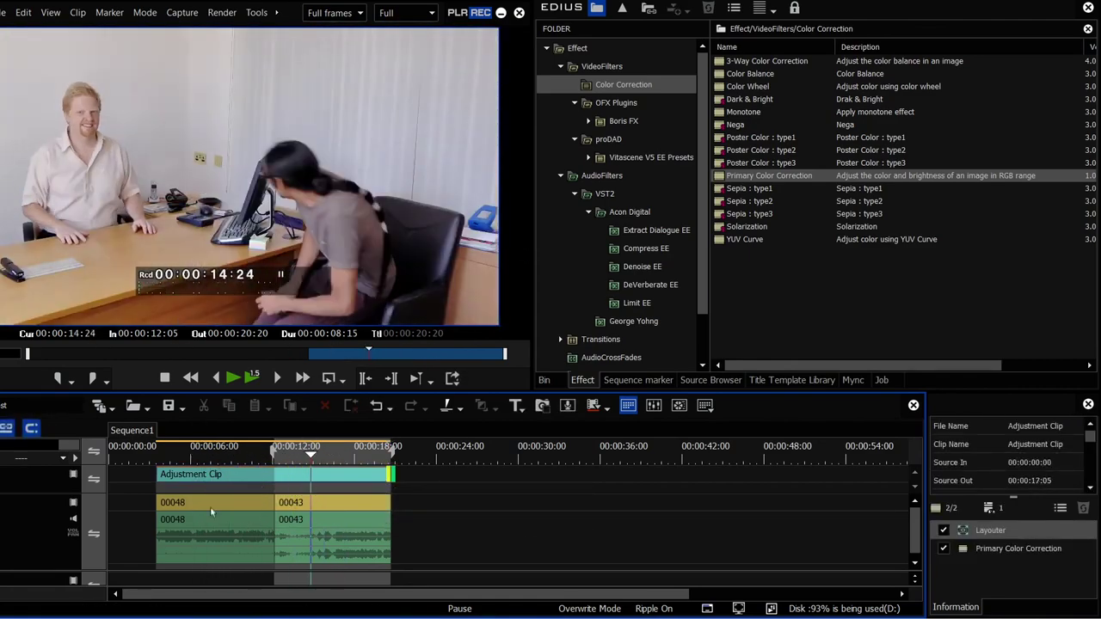
Step: Place clip 00045 on the track between the adjustment clip and clip 00048, with the playhead over it
click(243, 477)
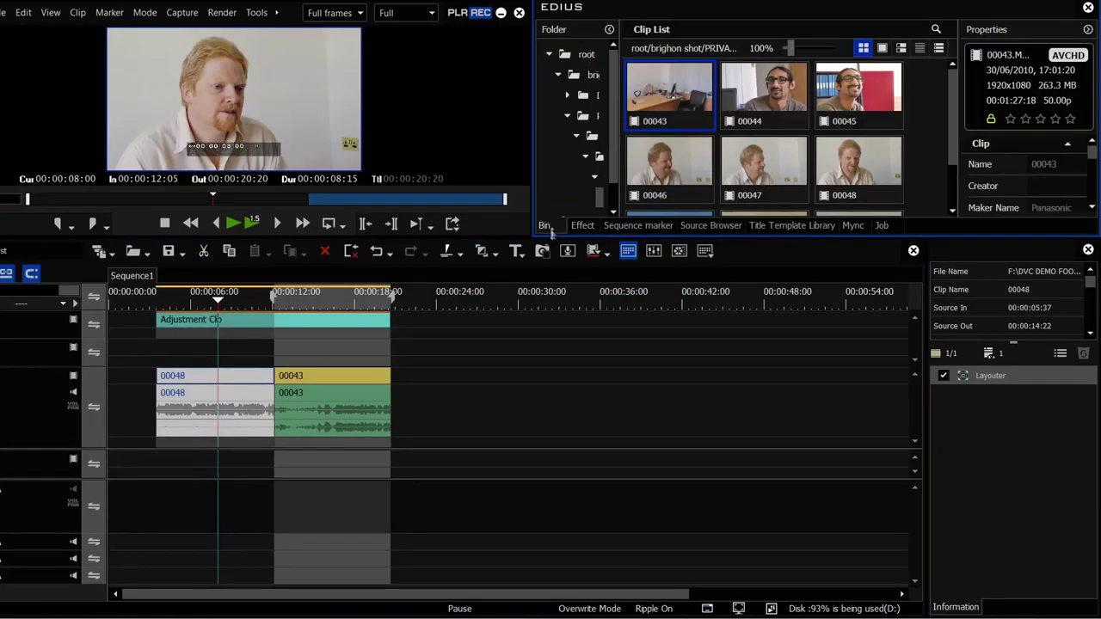
click(853, 95)
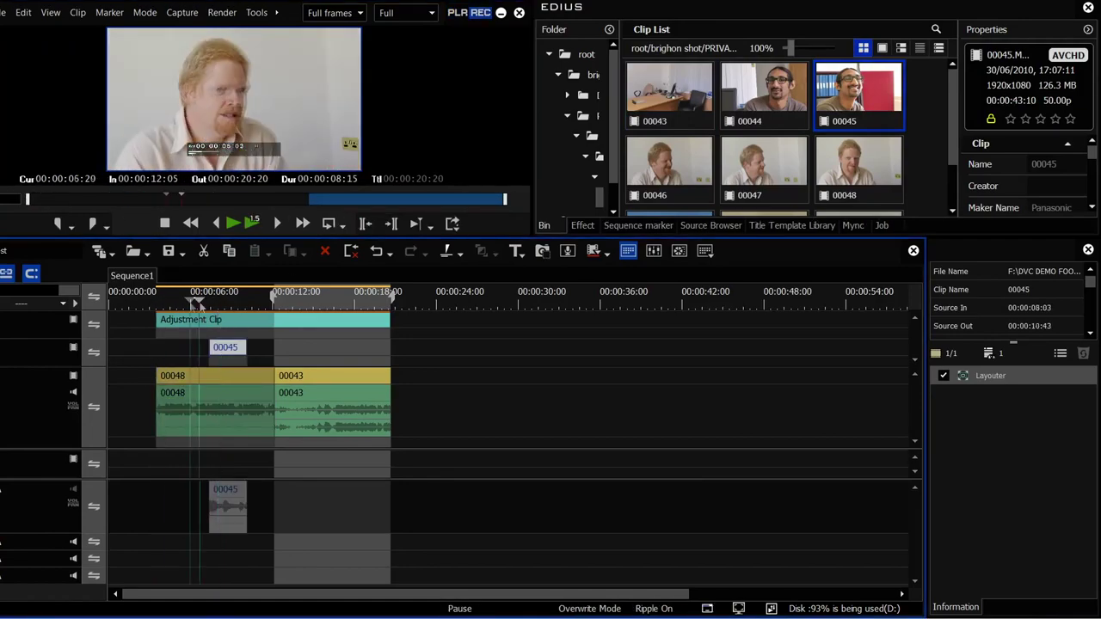
drag(199, 303, 222, 303)
Step: Make clip 00045 a picture-in-picture in the Layouter, with stretch about 36.82% and position about X 21.09%, Y -20.80%
double_click(980, 376)
drag(802, 325, 703, 271)
drag(662, 245, 730, 208)
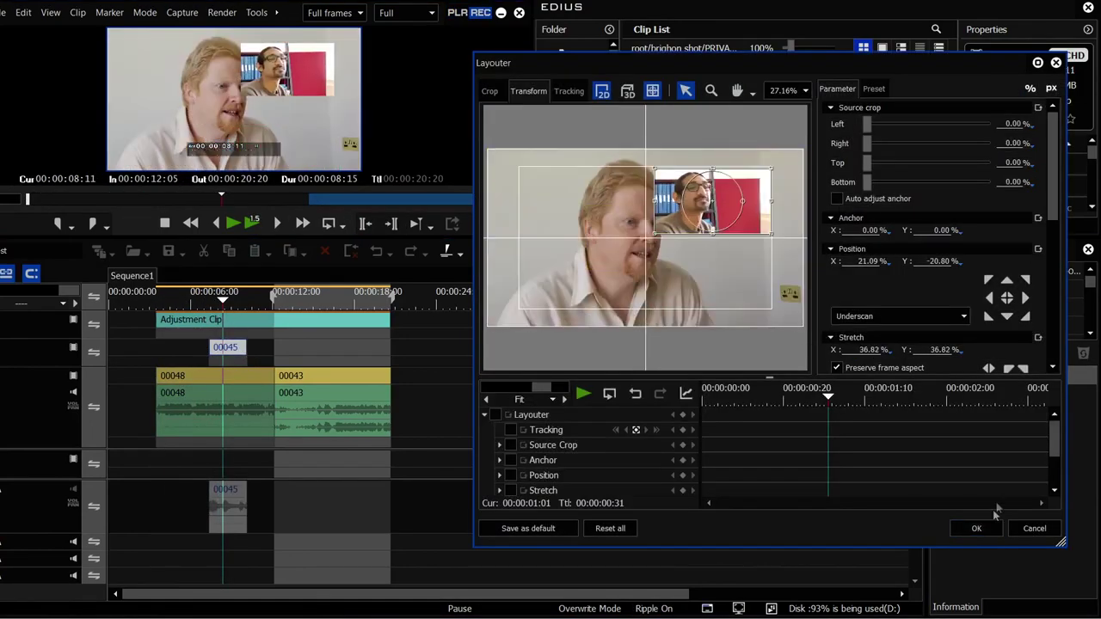
click(977, 528)
drag(222, 300, 231, 366)
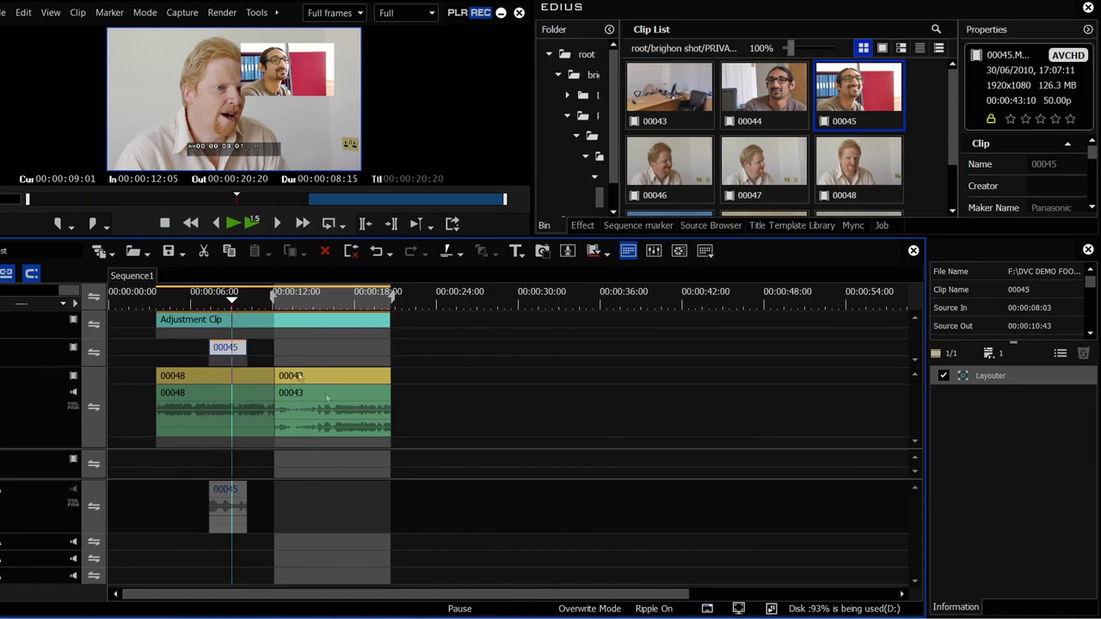
Step: Scale the adjustment clip in the Layouter to about 69.55% at position about X 5.37%, Y -7.50%
click(237, 325)
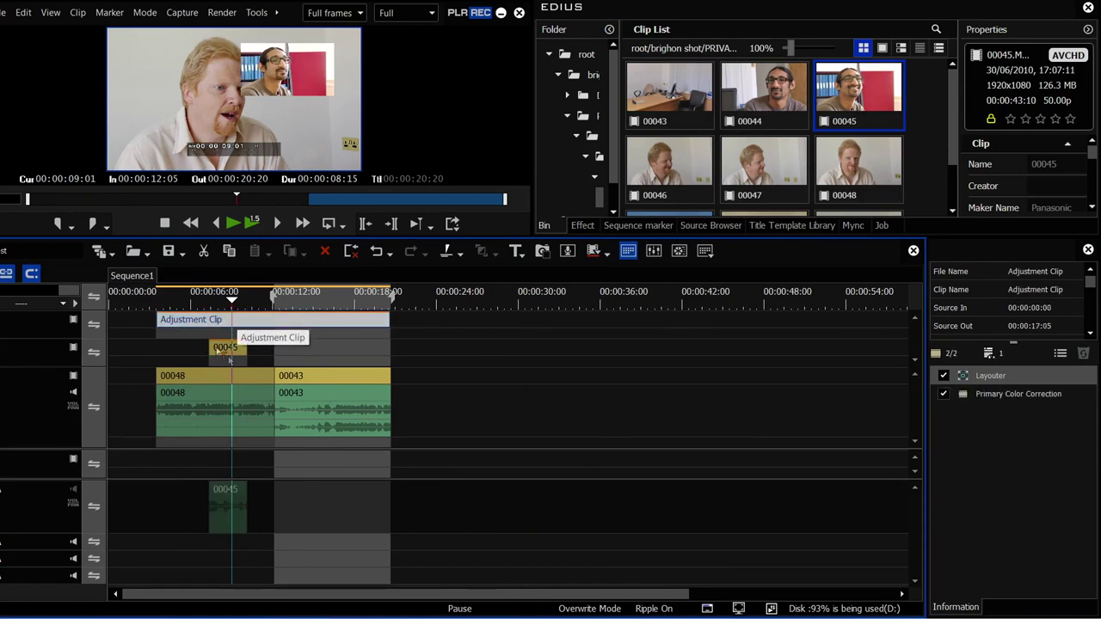
double_click(990, 376)
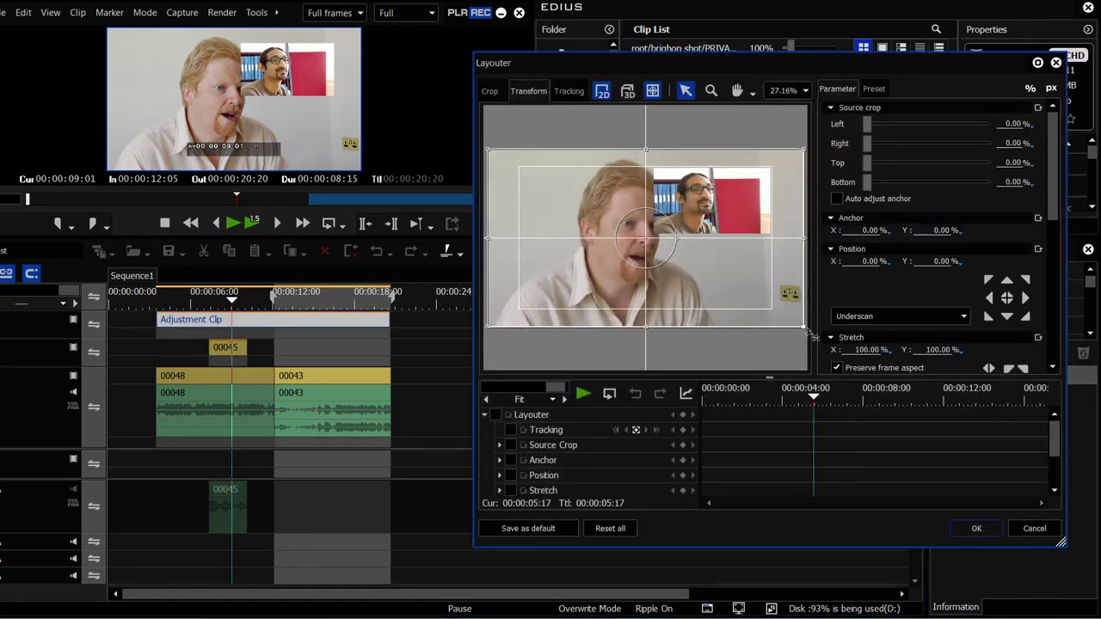
drag(804, 326, 674, 252)
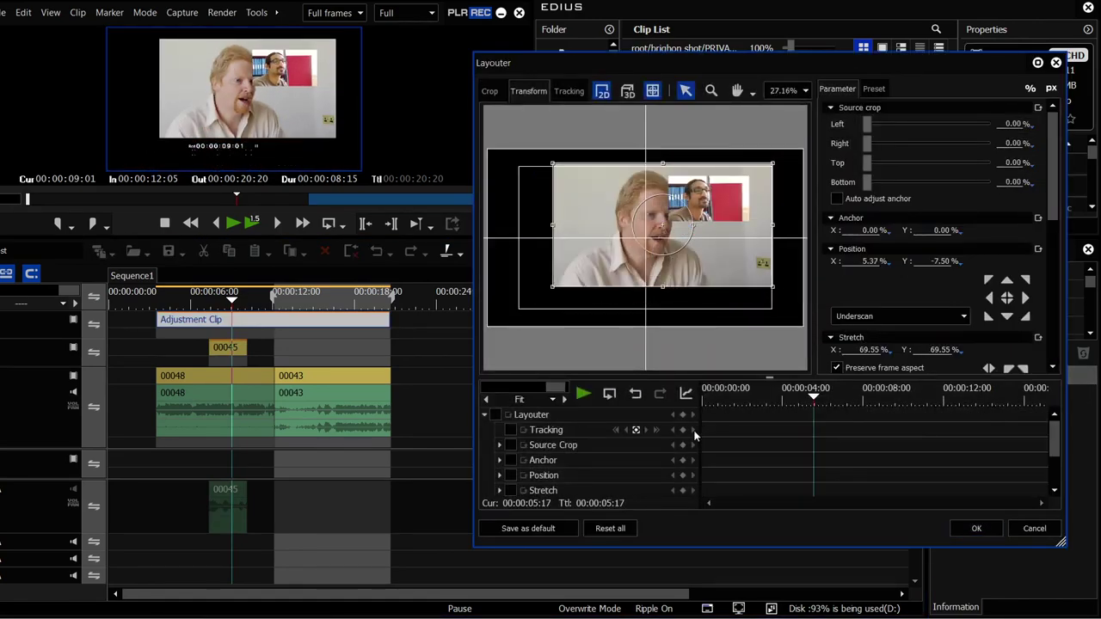
click(976, 528)
Step: Preview the scaled picture over clip 00048 and compare the filters on clips 00045, 00048 and the adjustment clip
drag(215, 307, 248, 314)
key(space)
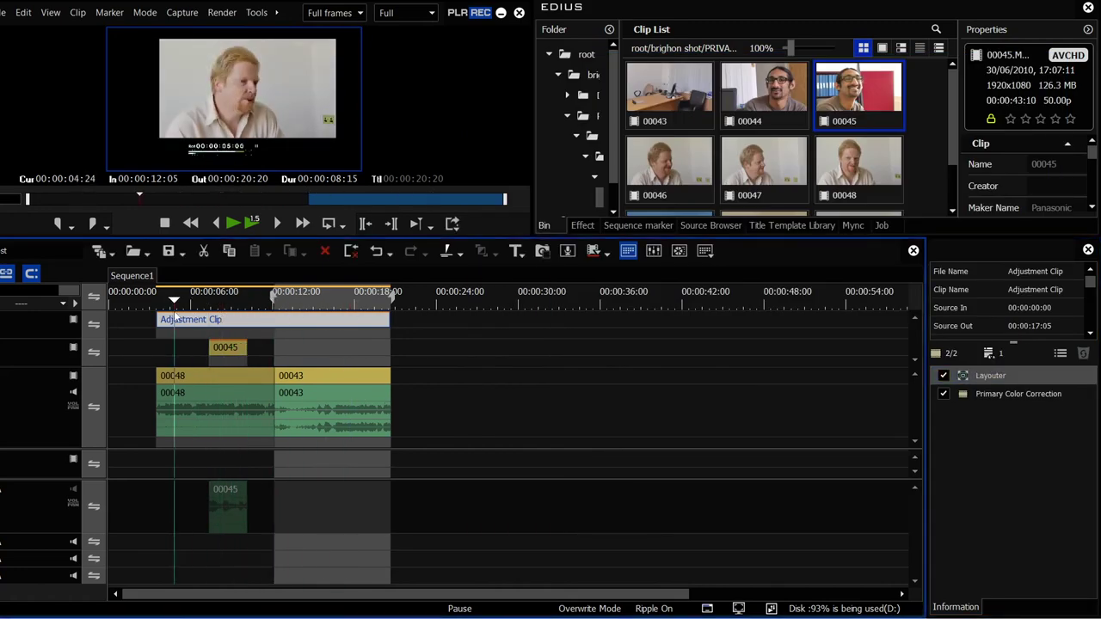
click(221, 354)
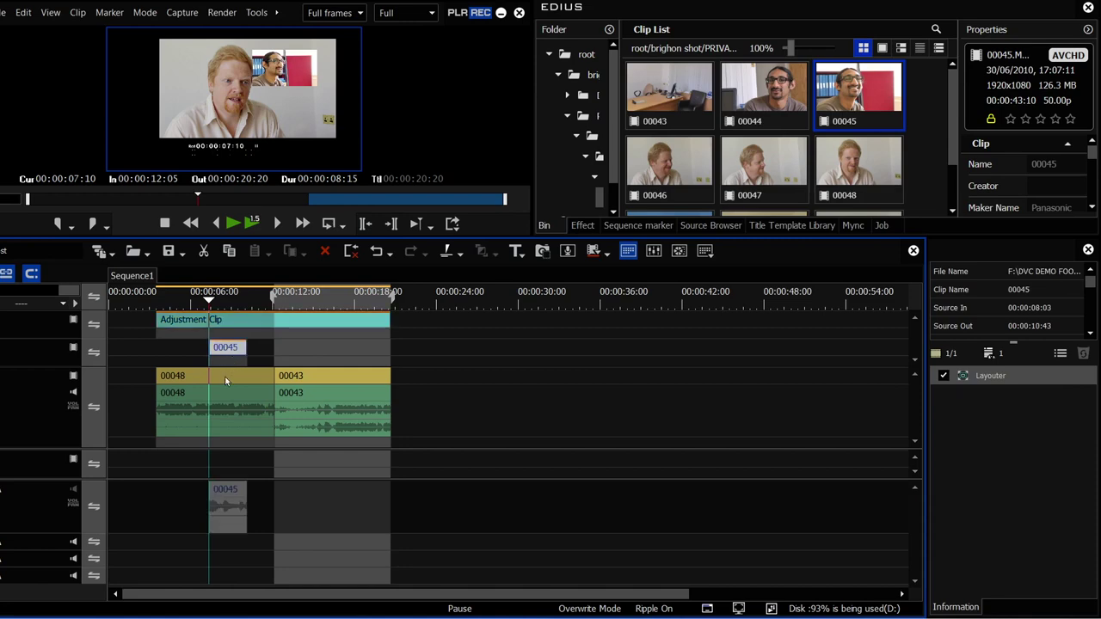
click(226, 381)
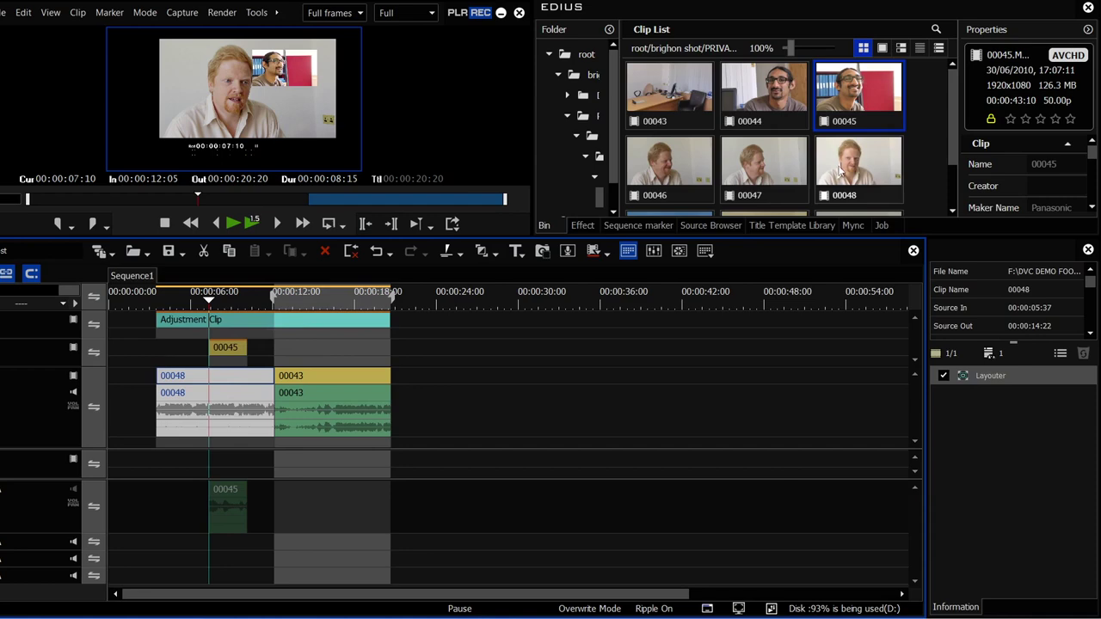
click(212, 323)
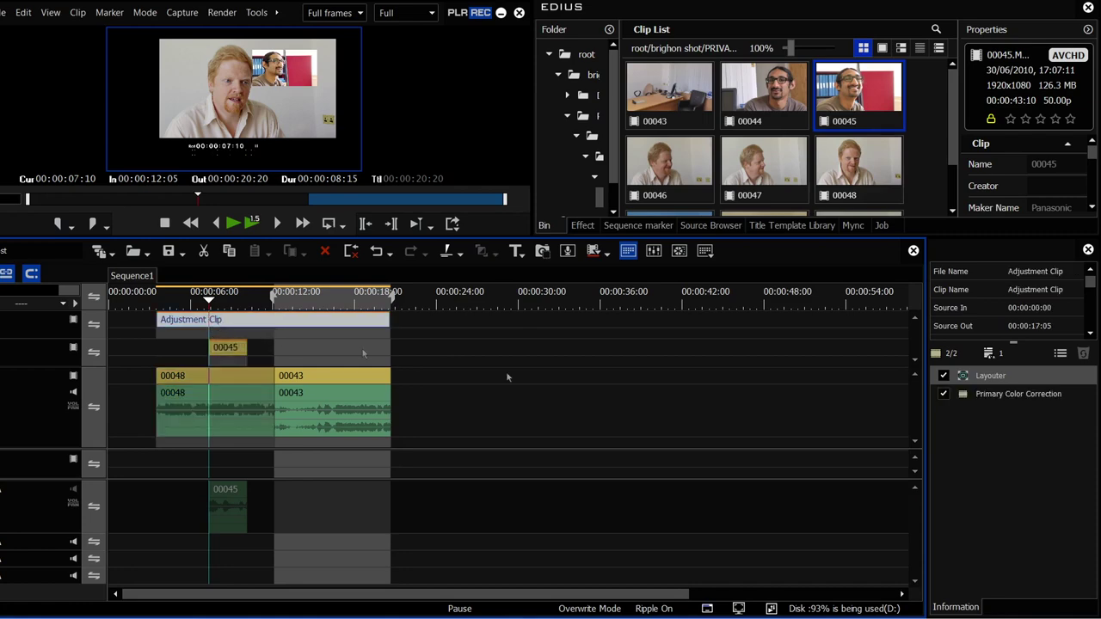
click(993, 399)
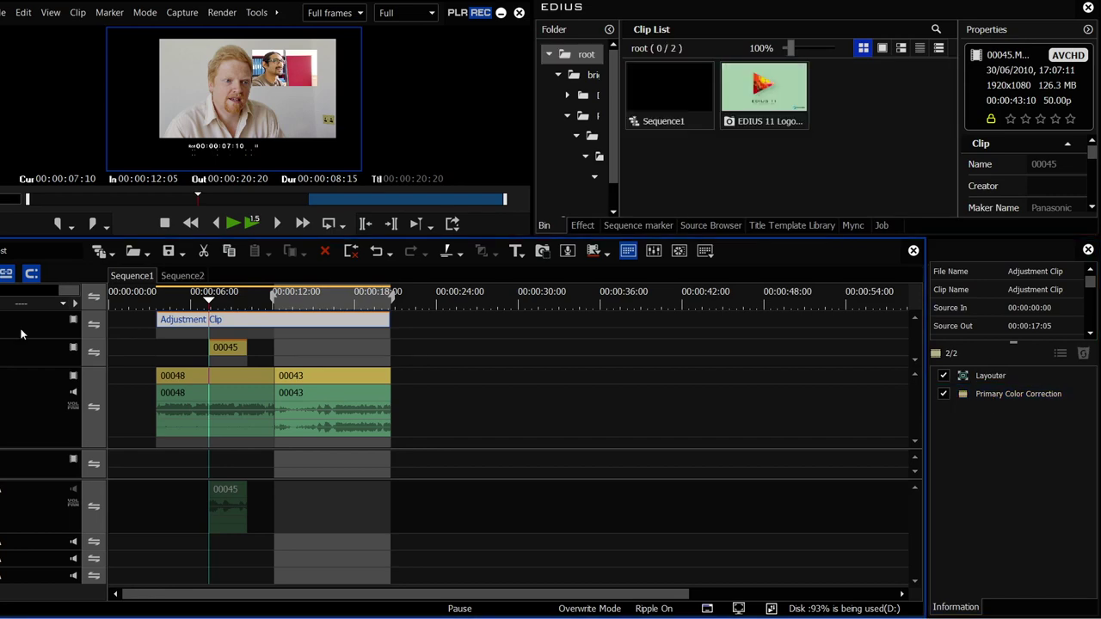
Step: Add a video track above the track that holds the adjustment clip
right_click(23, 335)
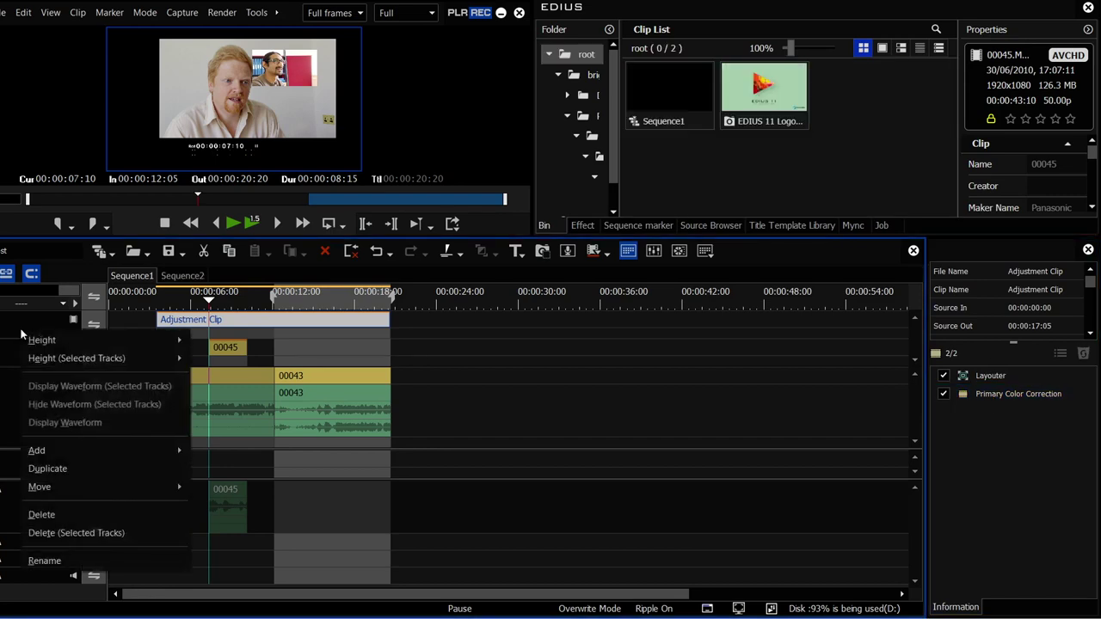
mouse_move(35, 456)
click(215, 469)
click(416, 504)
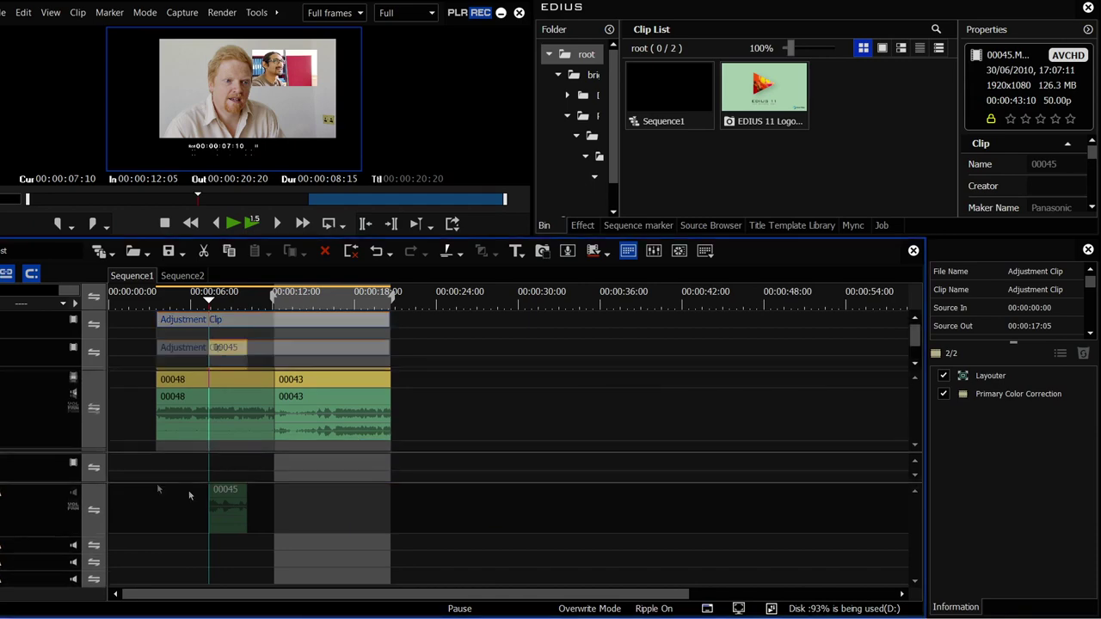
Step: Create a new adjustment clip on the empty upper track, spanning an in point of 00:00:00:00 to an out point of about 00:00:46:04
drag(136, 303, 106, 298)
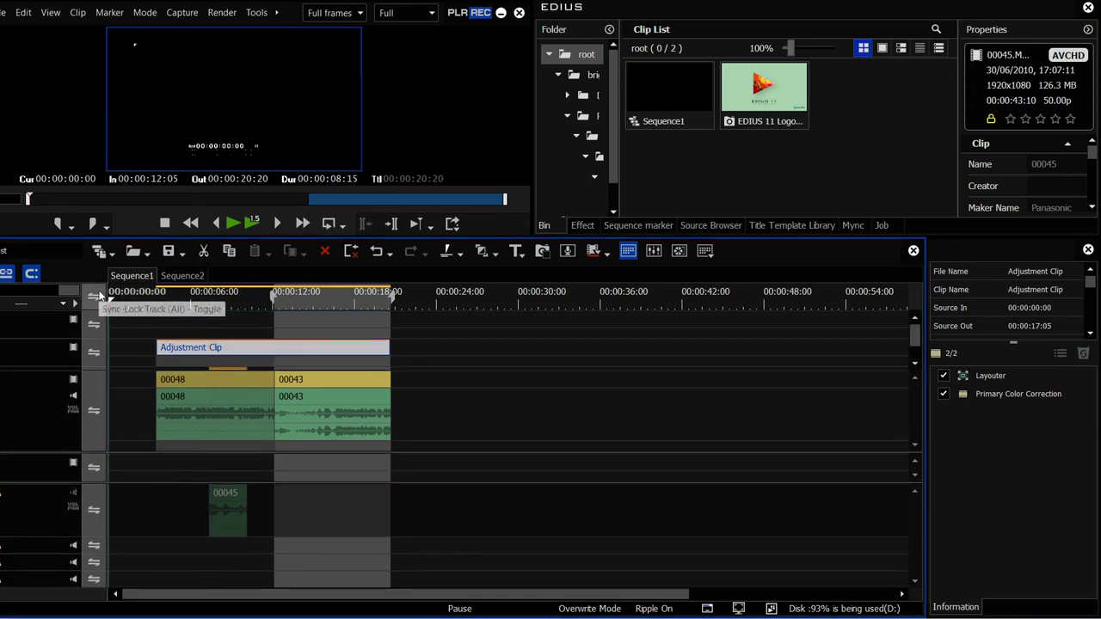
key(i)
click(736, 303)
key(o)
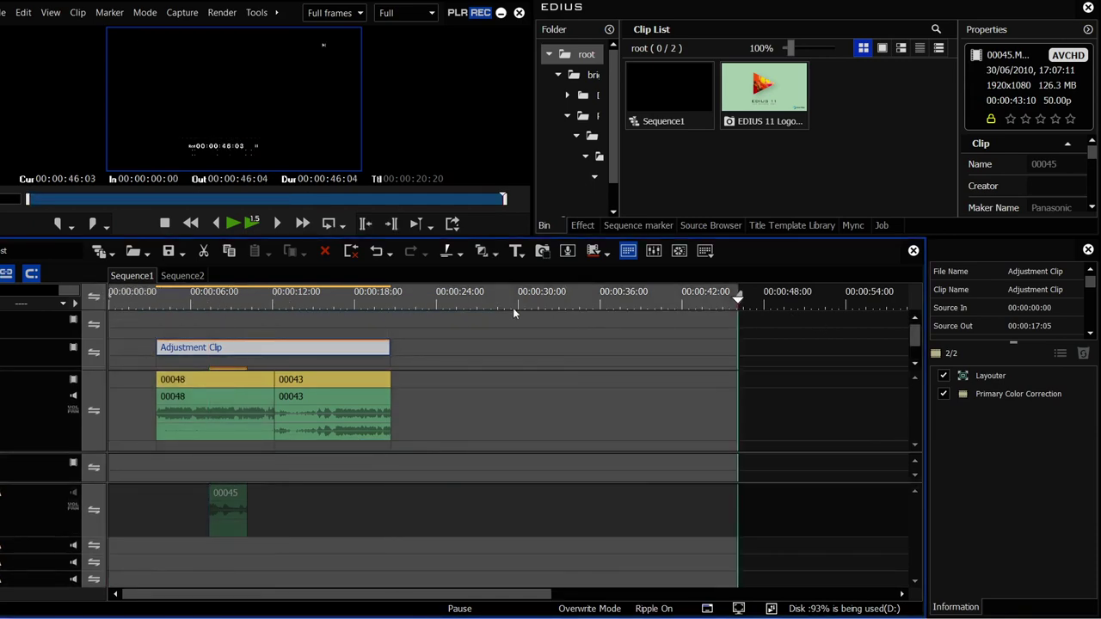
right_click(511, 308)
right_click(472, 321)
mouse_move(536, 336)
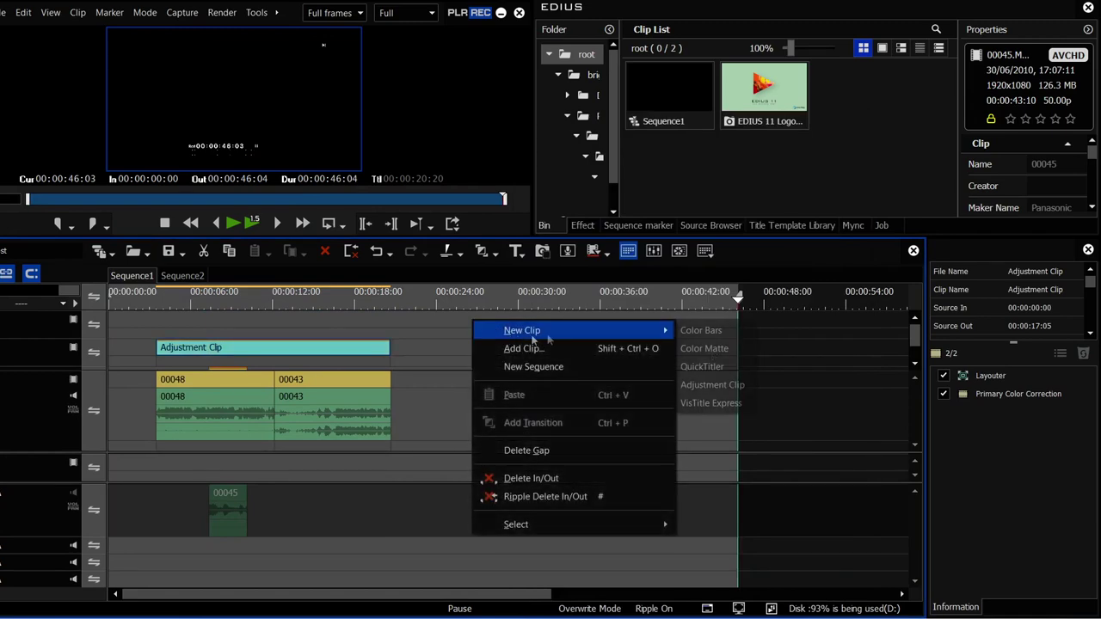
click(712, 388)
Step: Apply the Old Movie/Film video filter to the new long adjustment clip
click(576, 227)
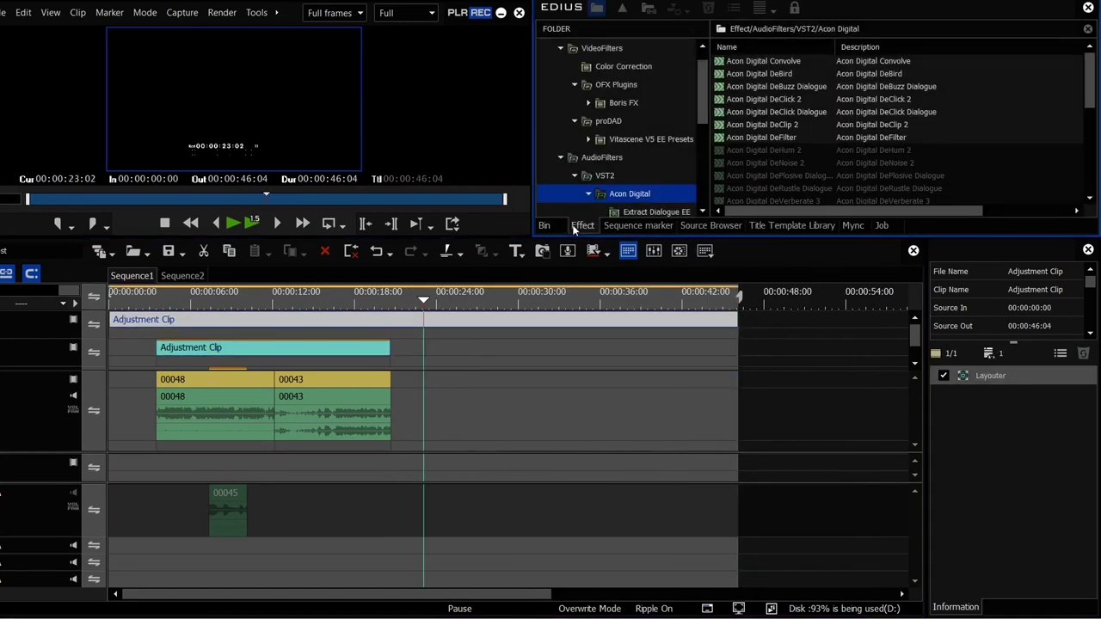
click(623, 50)
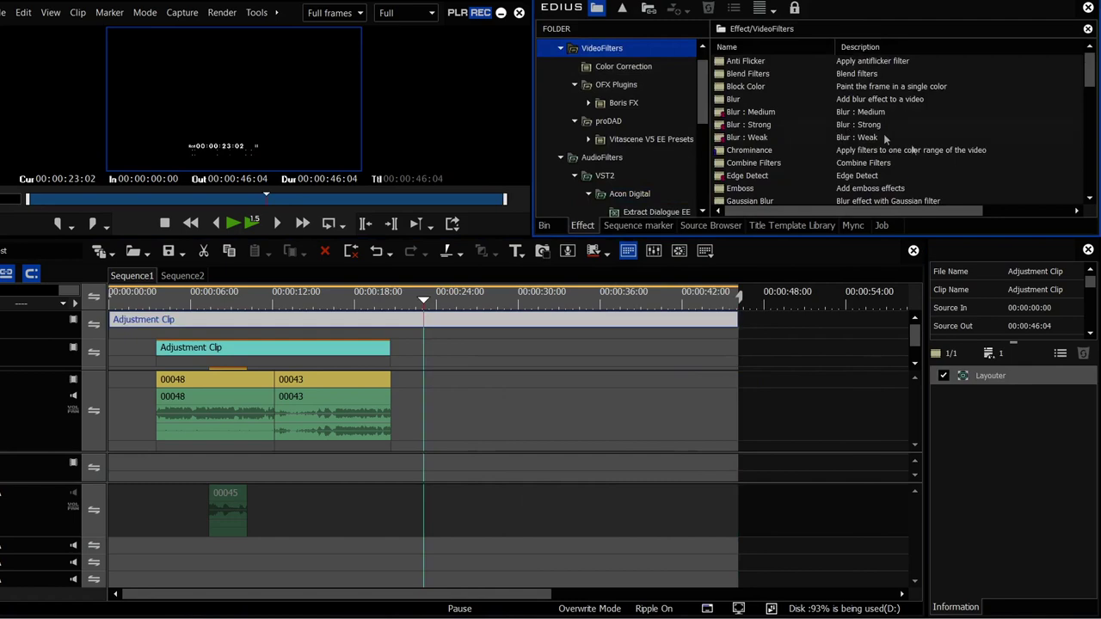
drag(751, 162, 325, 327)
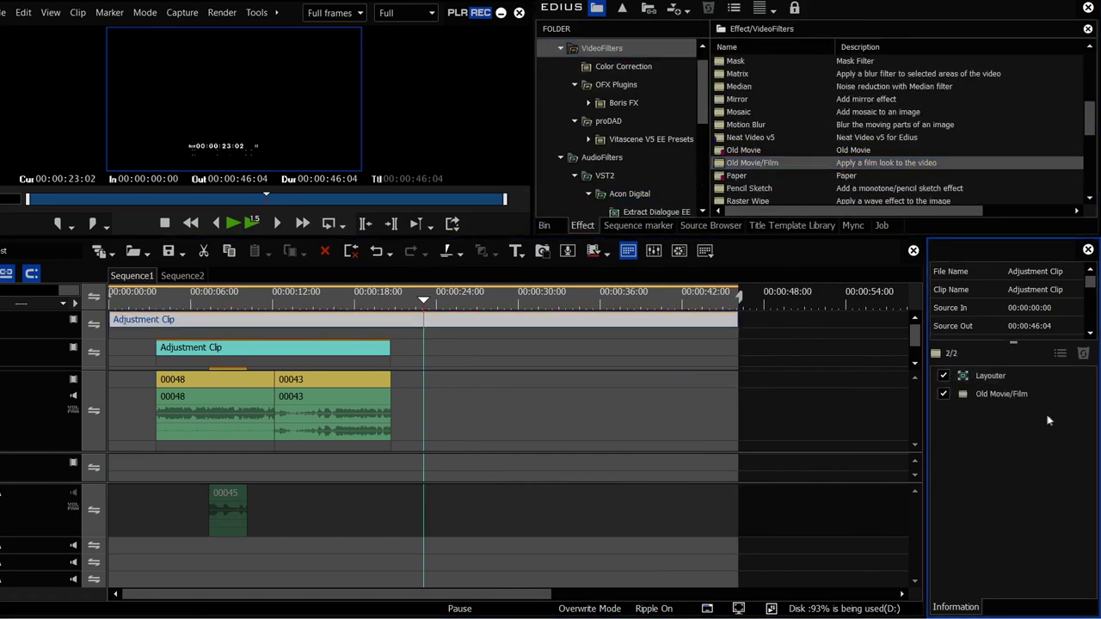
Step: Configure Old Movie/Film to use only Film Grain, disabling dust, scratches, jitter and flicker, with interfield effect None(1) and blur None(2)
double_click(1004, 398)
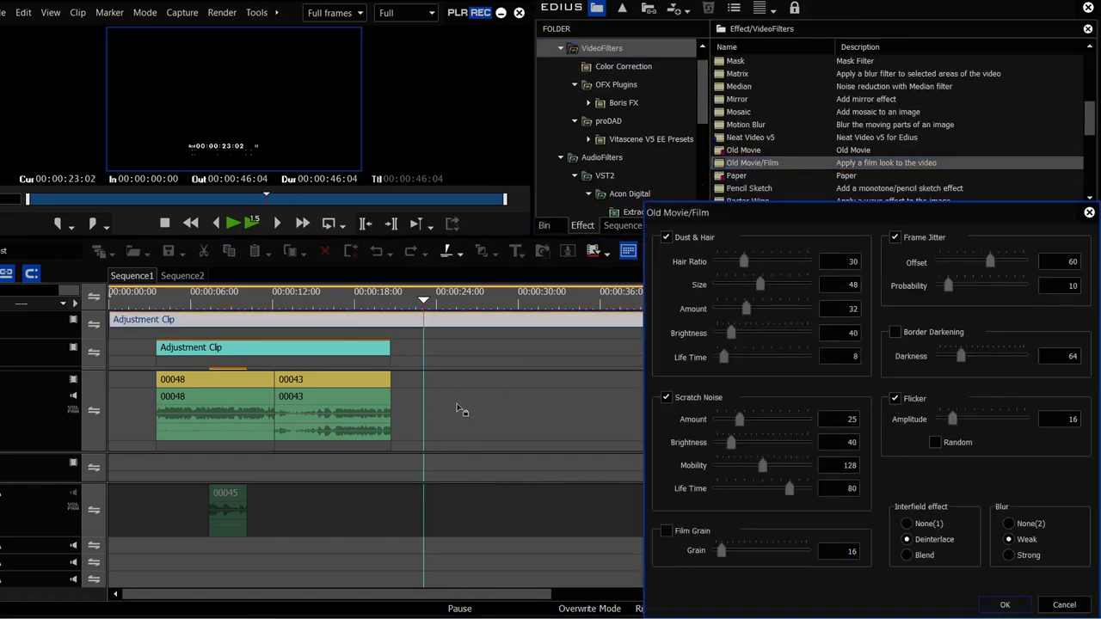
click(666, 399)
click(668, 531)
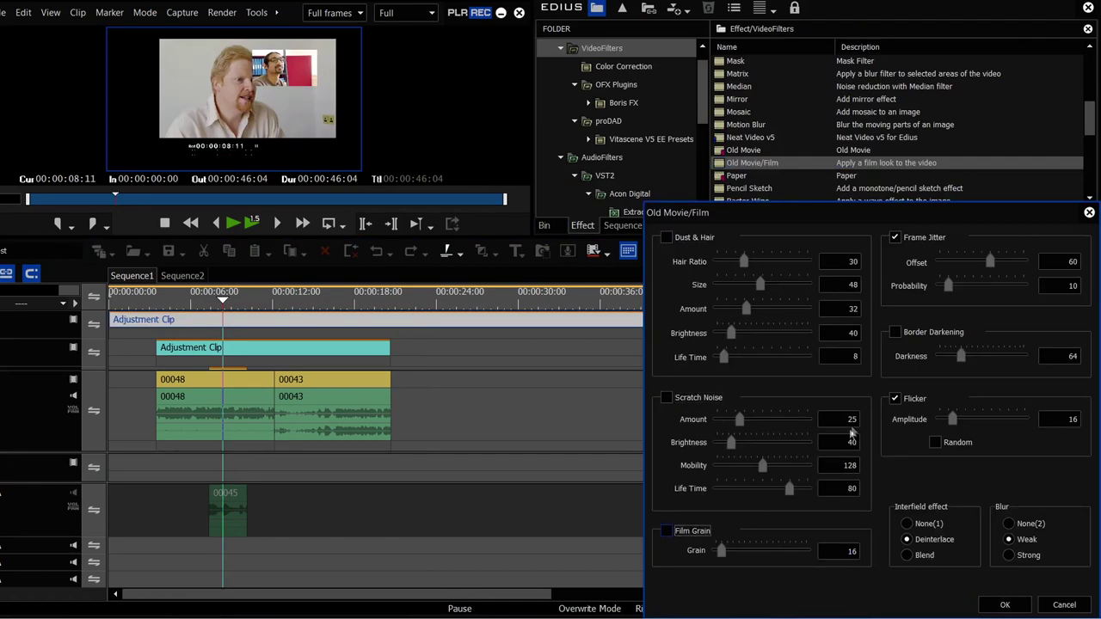
click(900, 400)
click(901, 240)
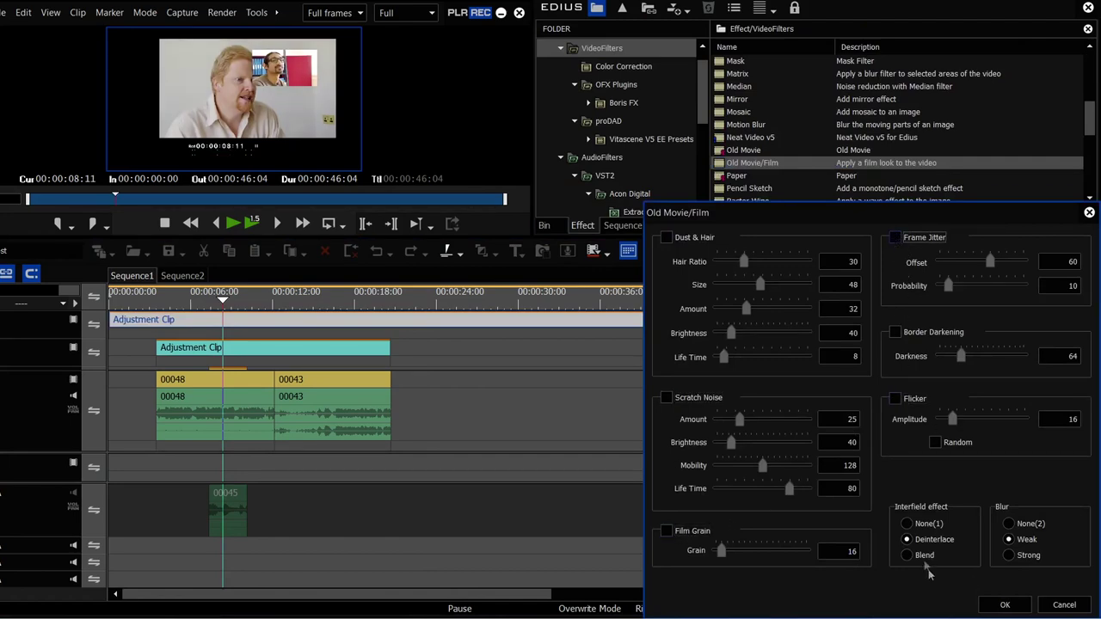
click(909, 524)
click(1004, 523)
click(667, 531)
Step: Play back Sequence1 with the film grain applied, and check how it appears nested in Sequence2
click(233, 222)
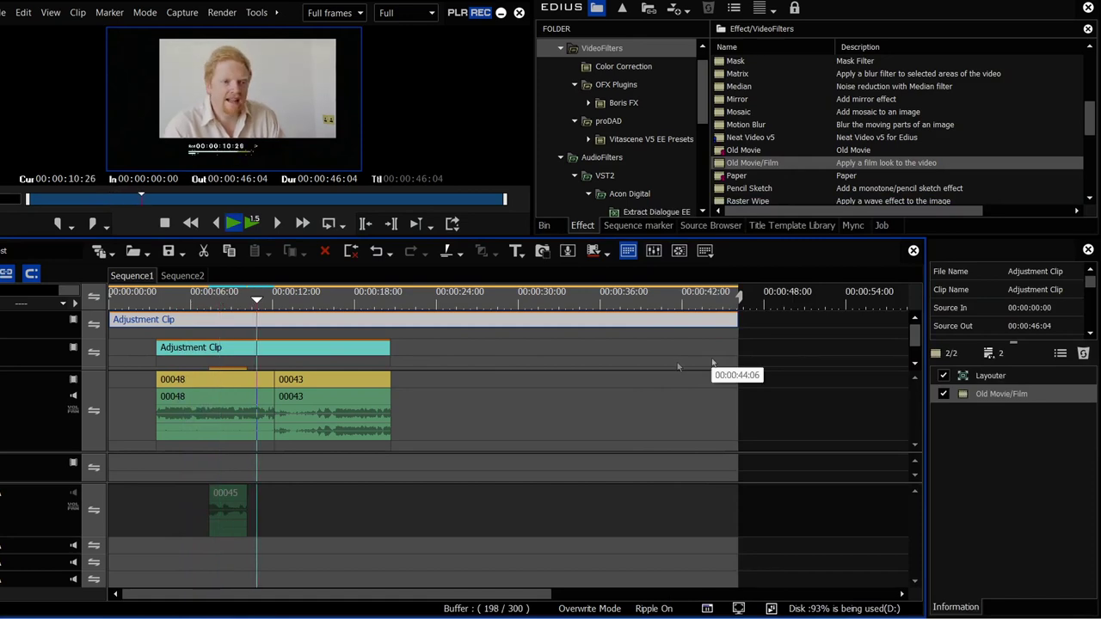
key(space)
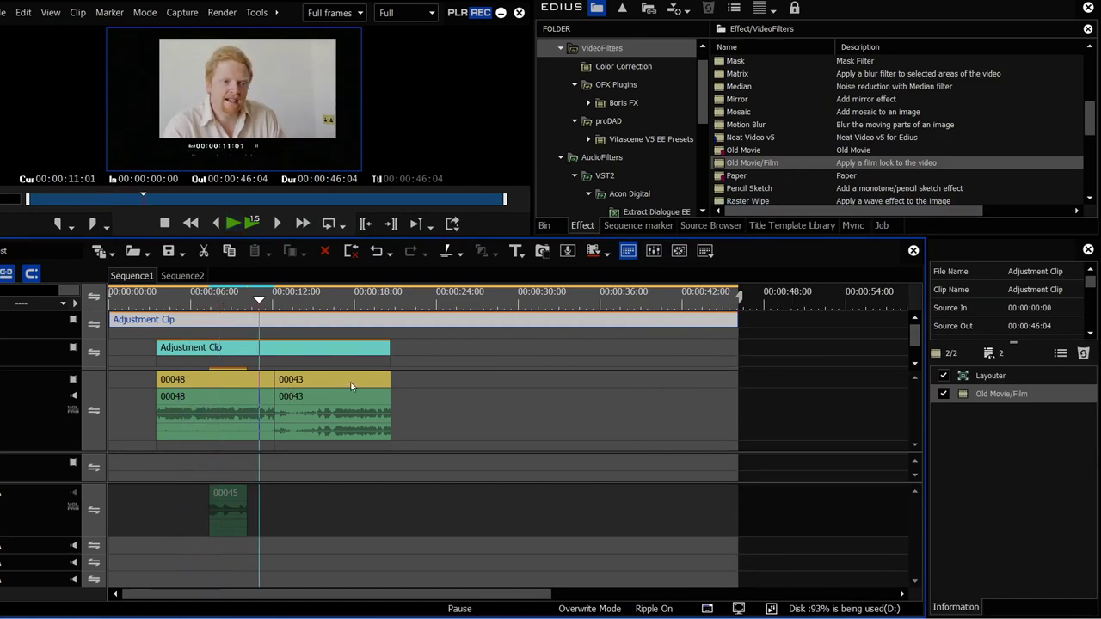
click(189, 275)
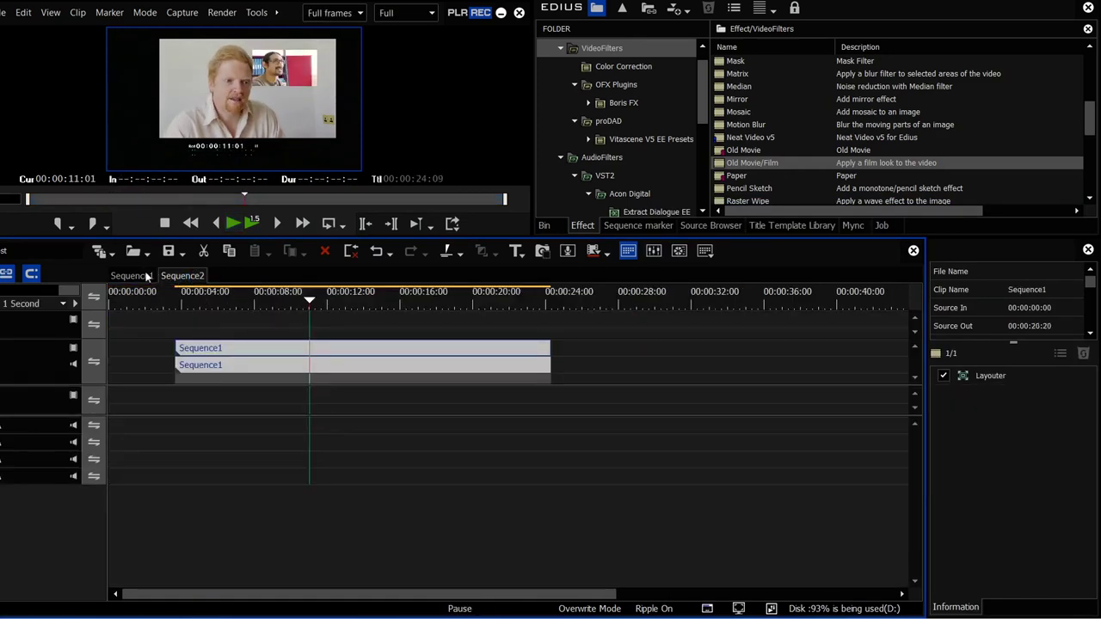
click(130, 275)
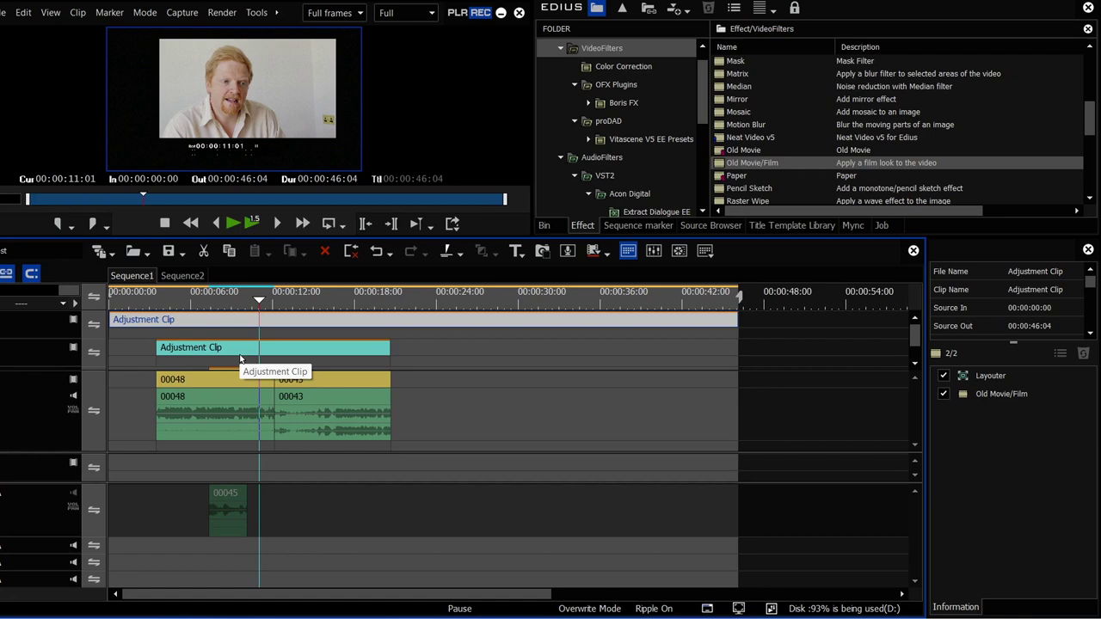
Step: Toggle the video of the shorter adjustment clip's track off and on to compare the picture
drag(915, 331, 914, 354)
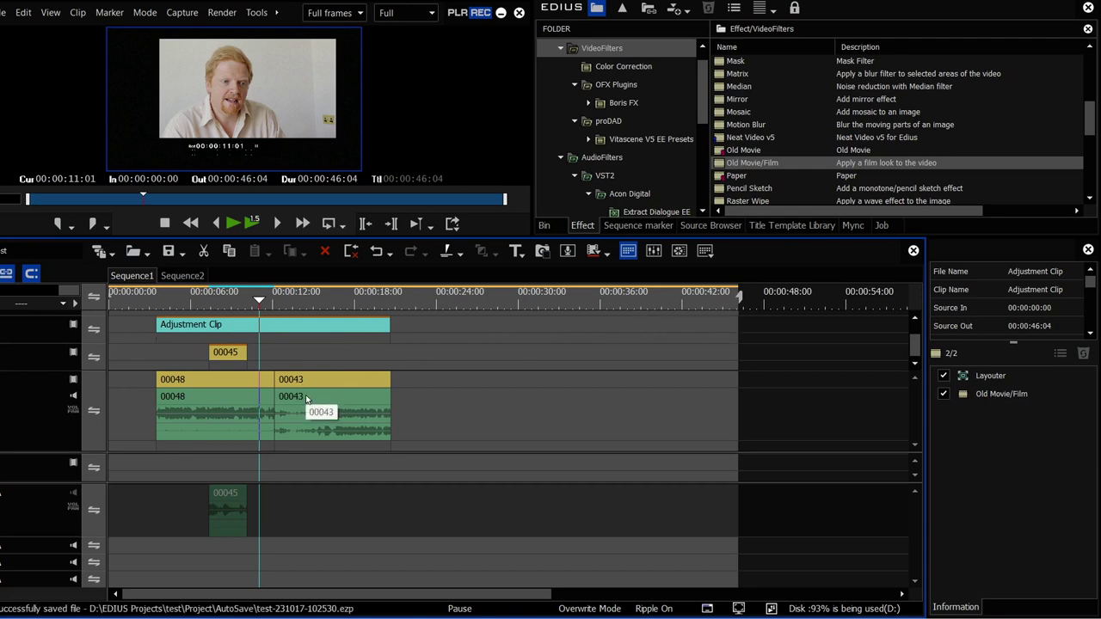
click(73, 325)
click(72, 325)
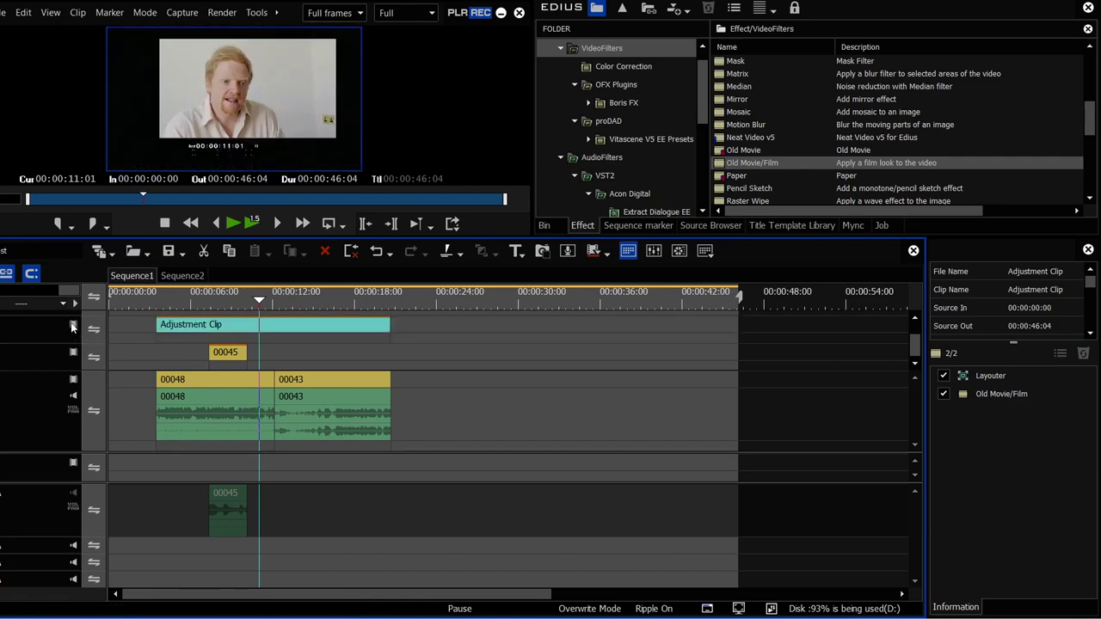
click(72, 325)
click(72, 325)
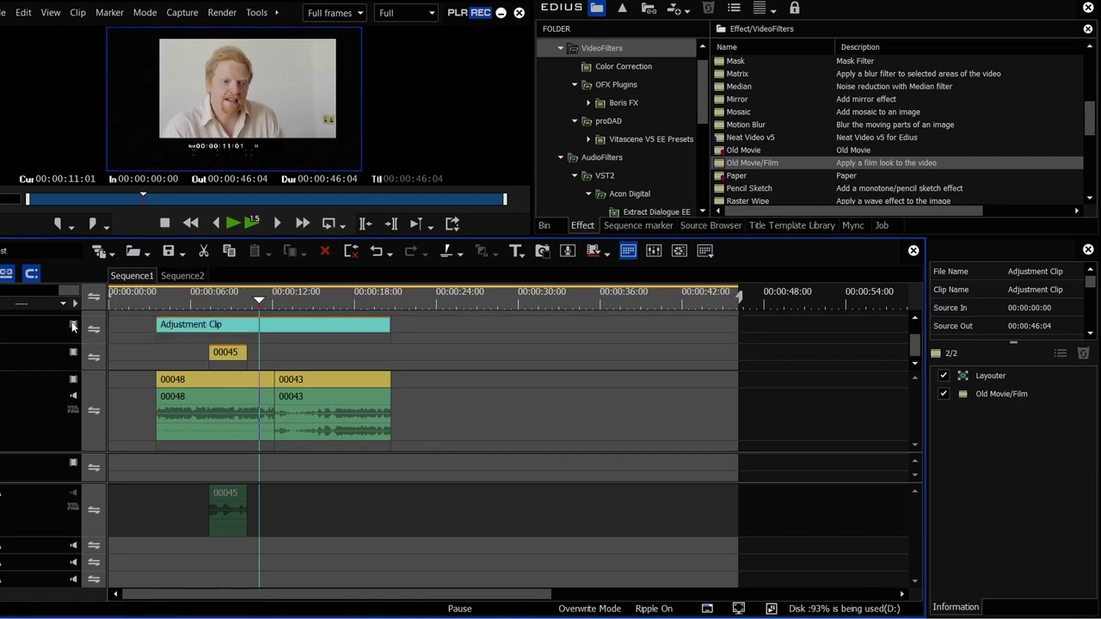